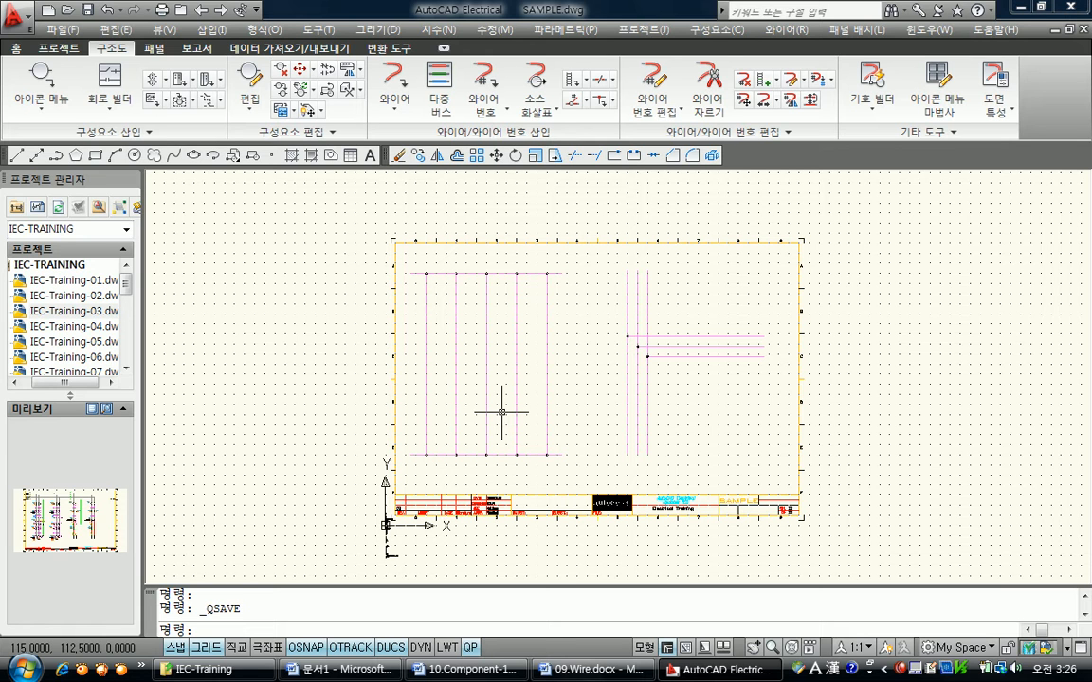
Step: Examine the IEC schematic symbol groups in the component icon menu while IEC-TRAINING is active, and close the menu
scroll(487, 373, up, 4)
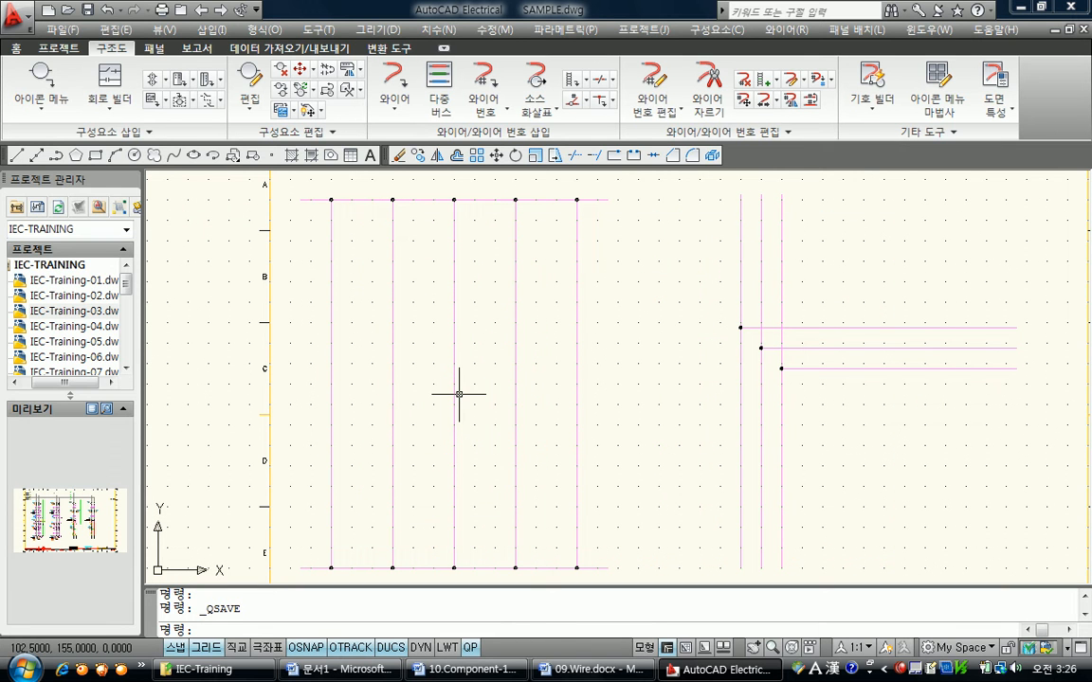
double_click(10, 264)
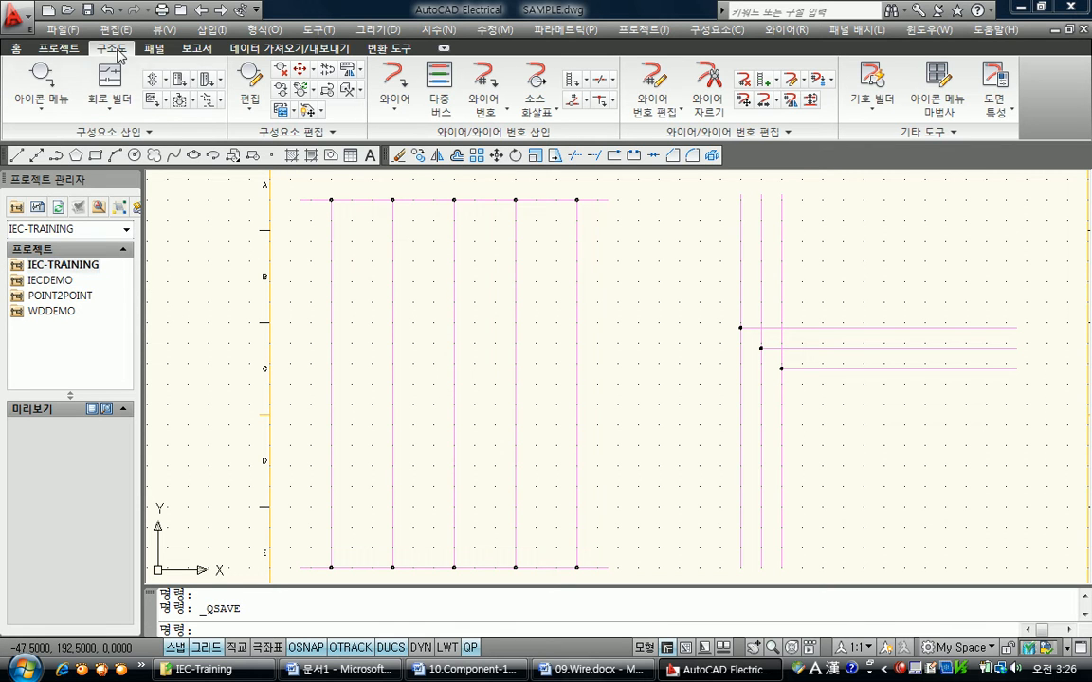
click(35, 80)
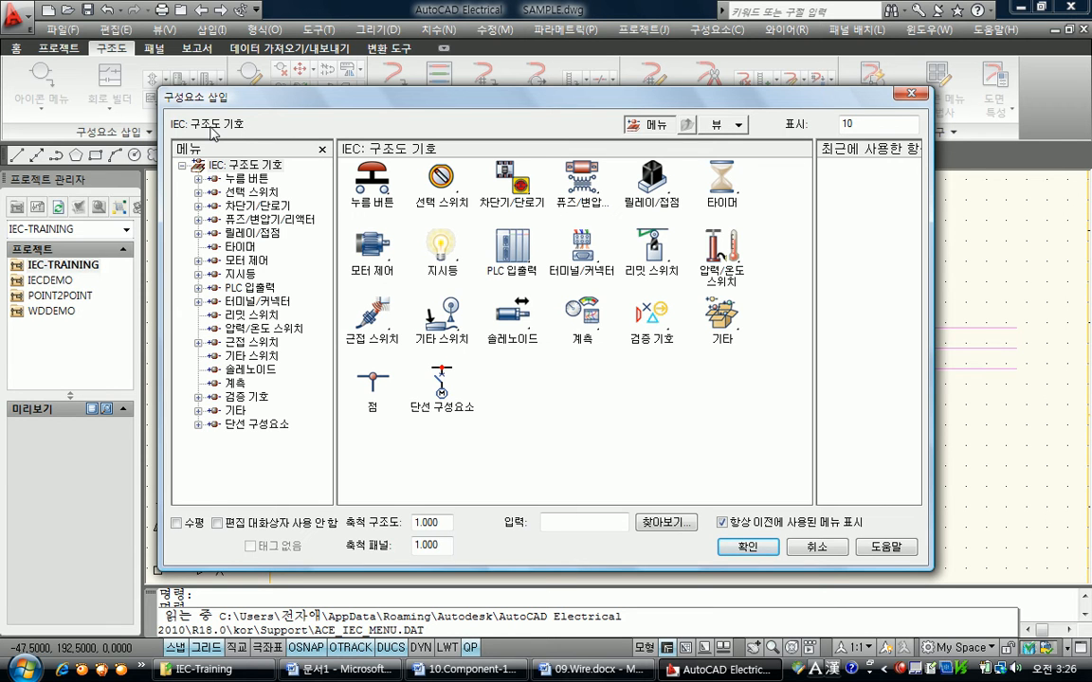
click(830, 551)
Step: Activate the WDDEMO project in the project manager
click(26, 311)
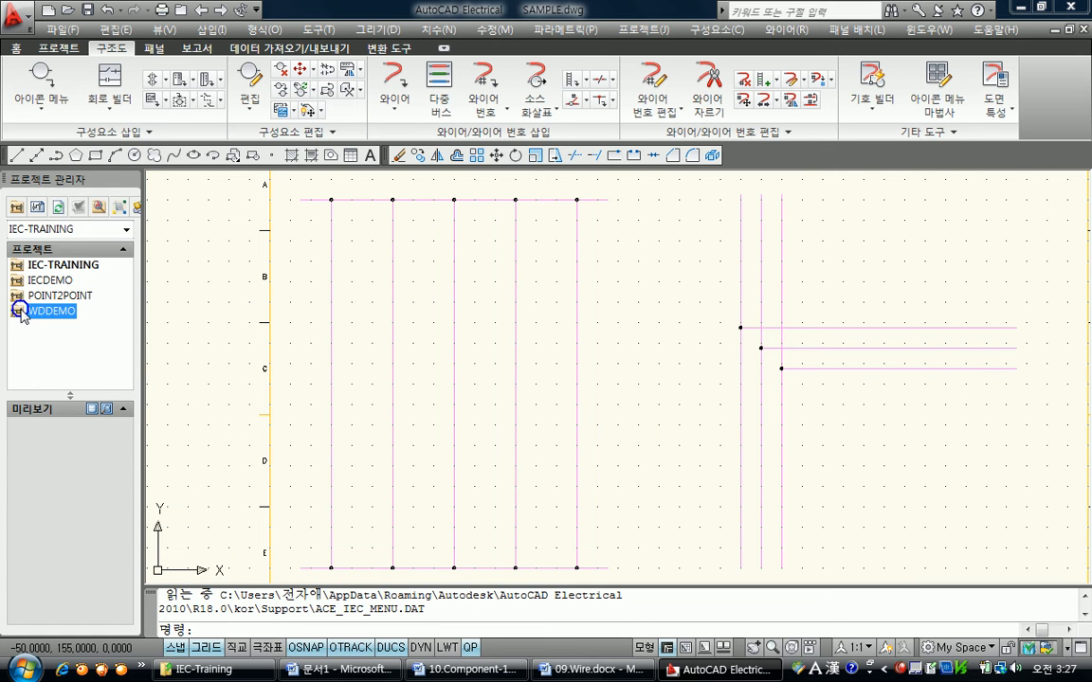
right_click(25, 314)
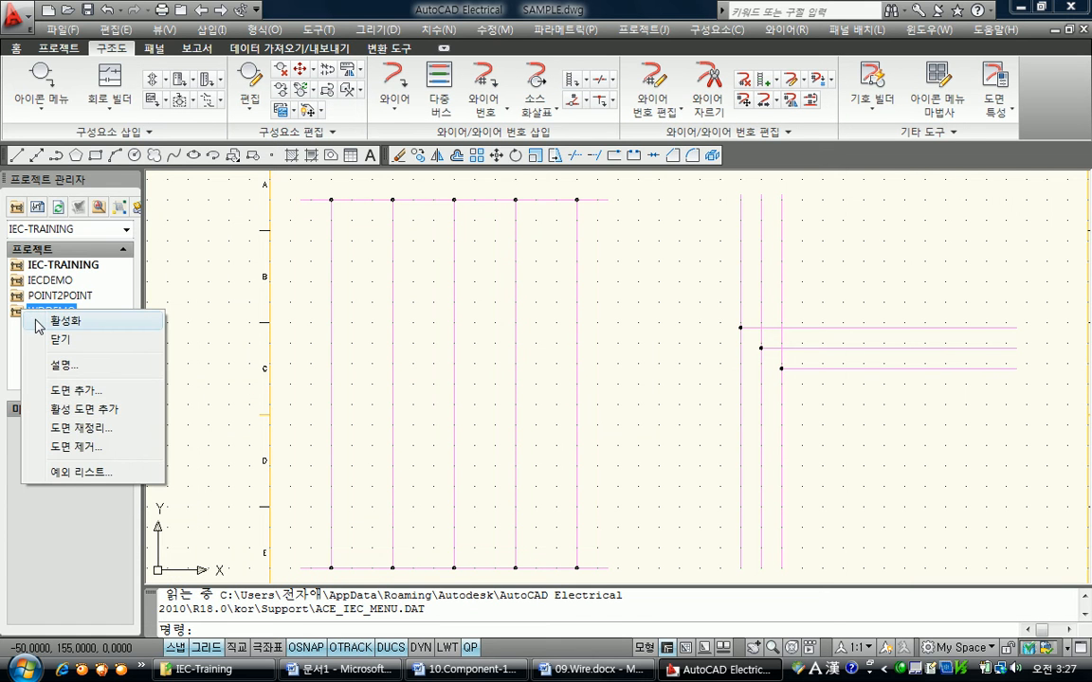
click(39, 323)
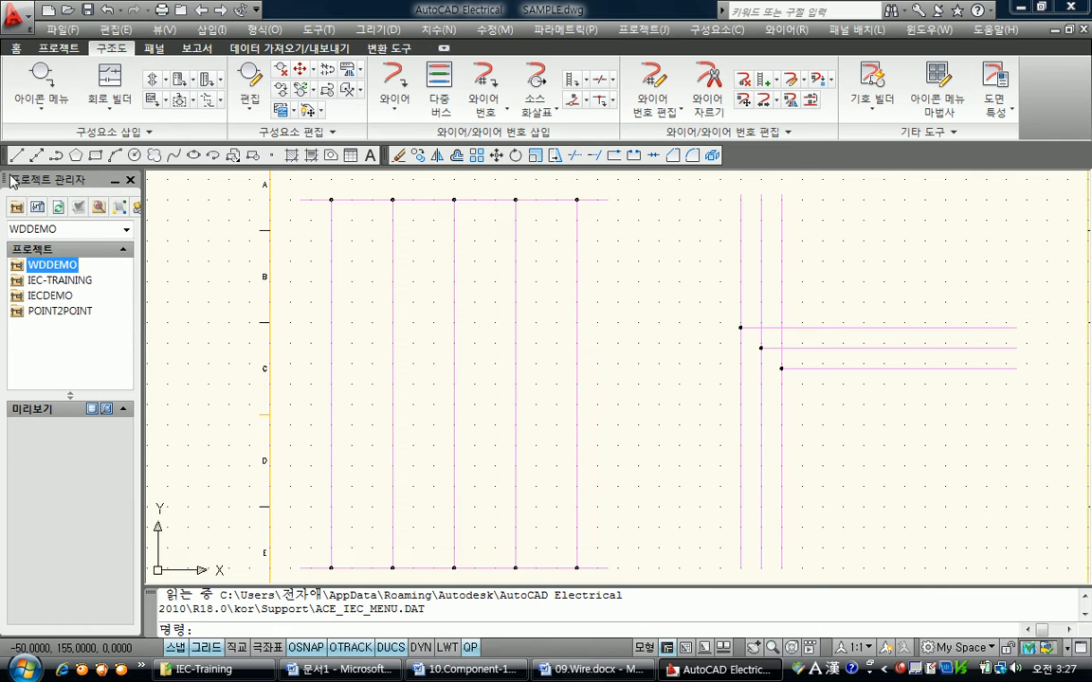
Step: Examine the JIC push button symbols in the component icon menu and cancel the insertion
click(41, 74)
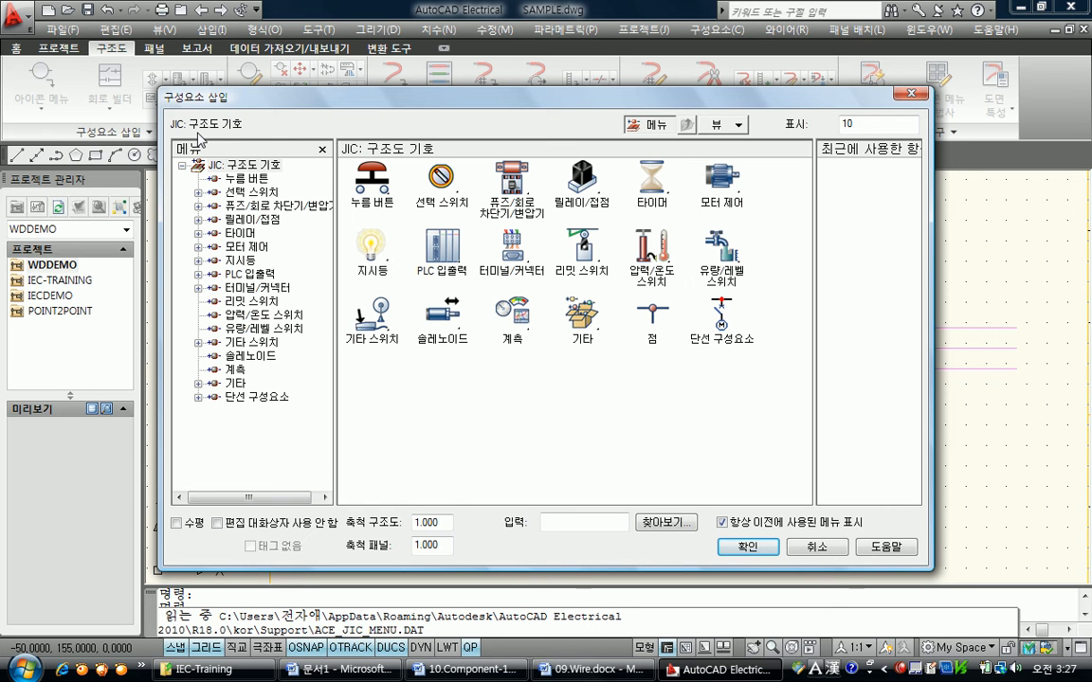
click(351, 176)
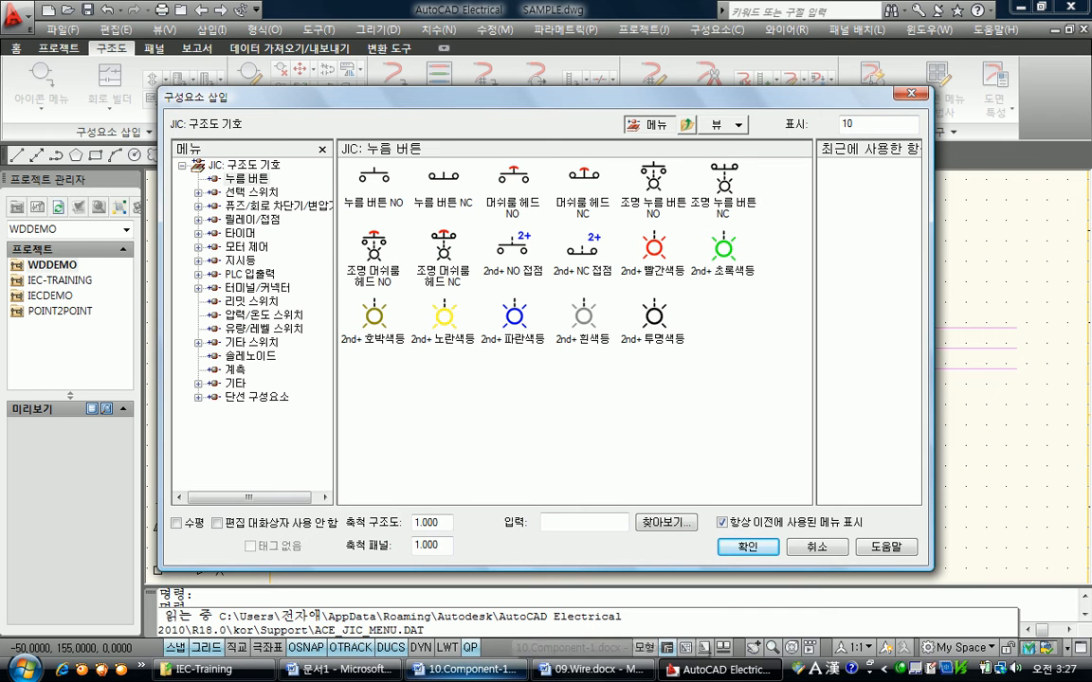
click(814, 545)
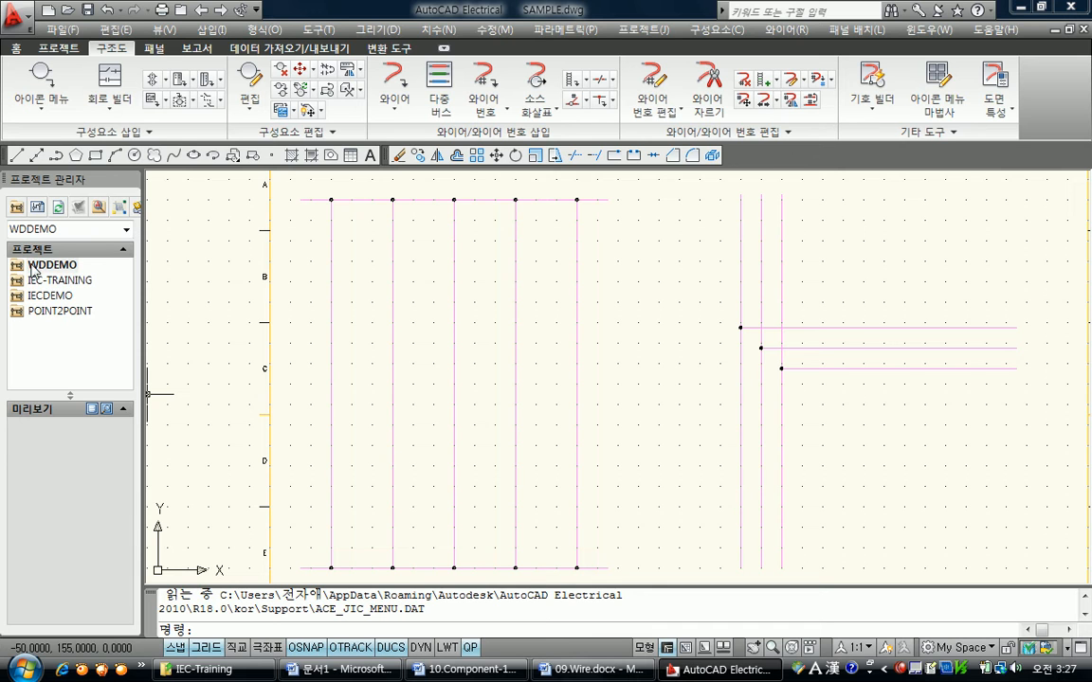
Step: Examine the schematic library paths and the schematic icon menu file in the WDDEMO project properties, and close them
right_click(29, 269)
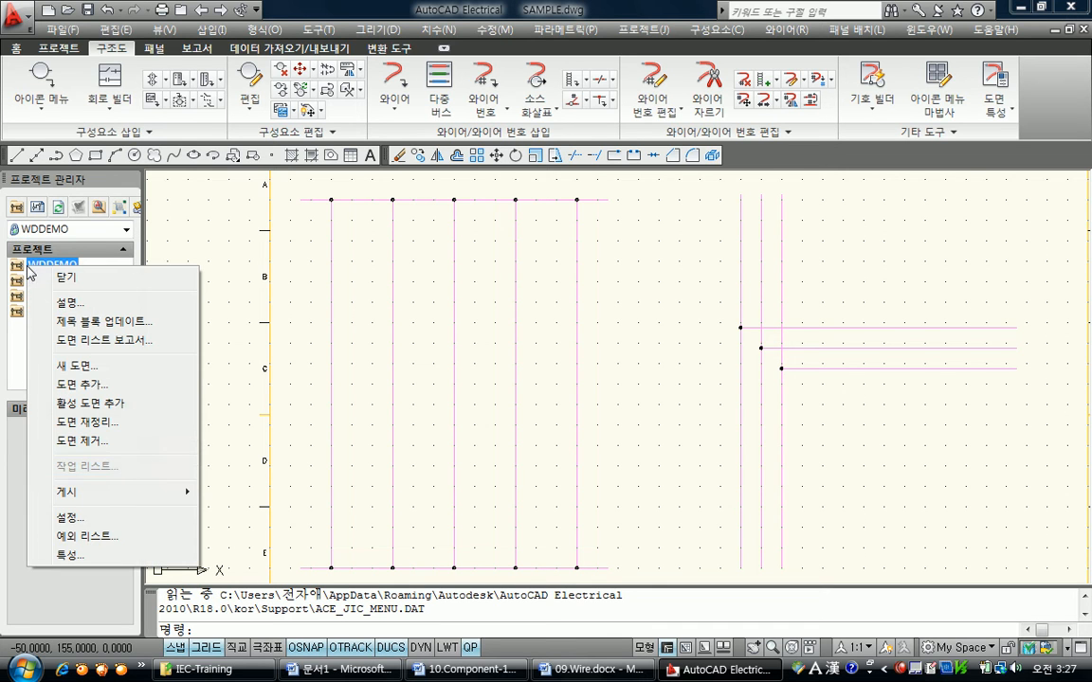
click(110, 556)
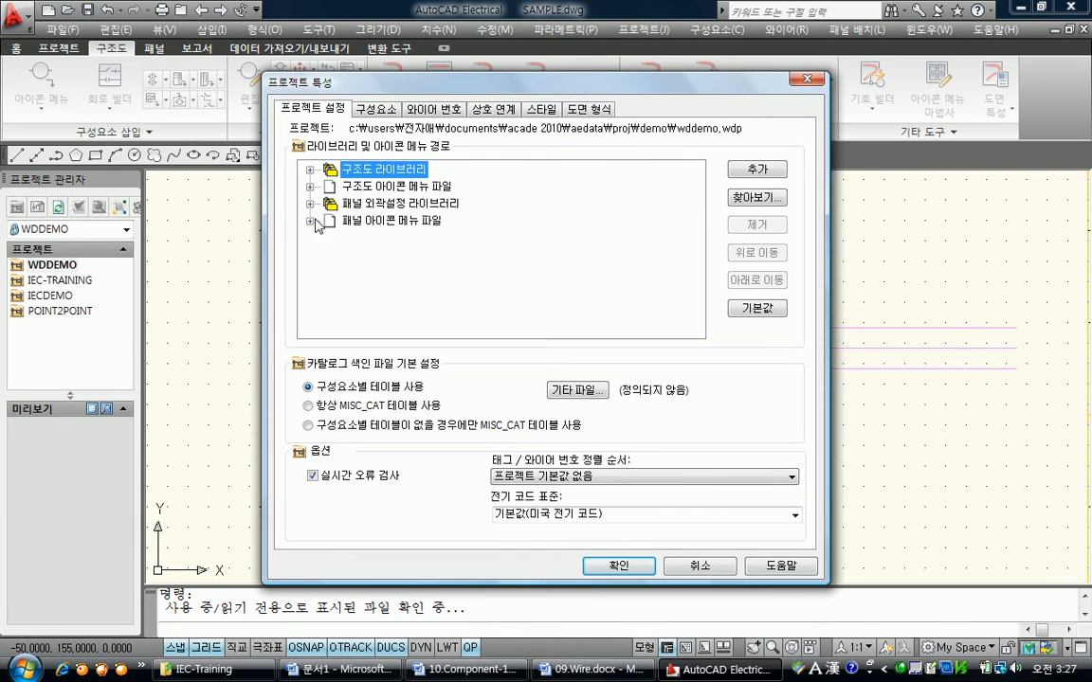
click(309, 170)
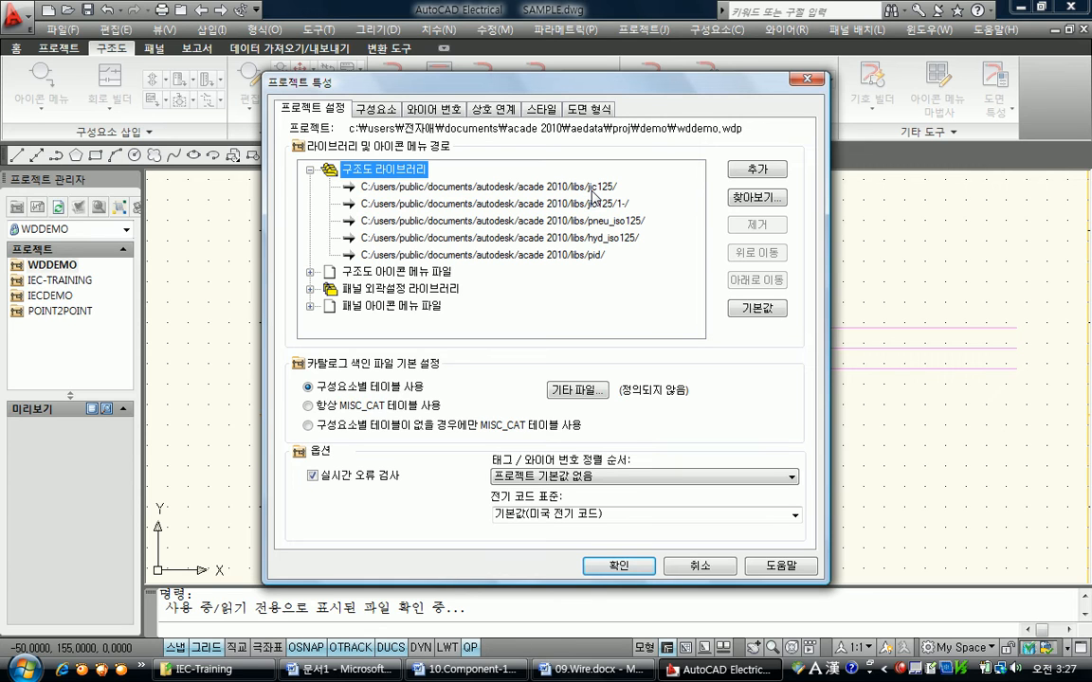
click(309, 272)
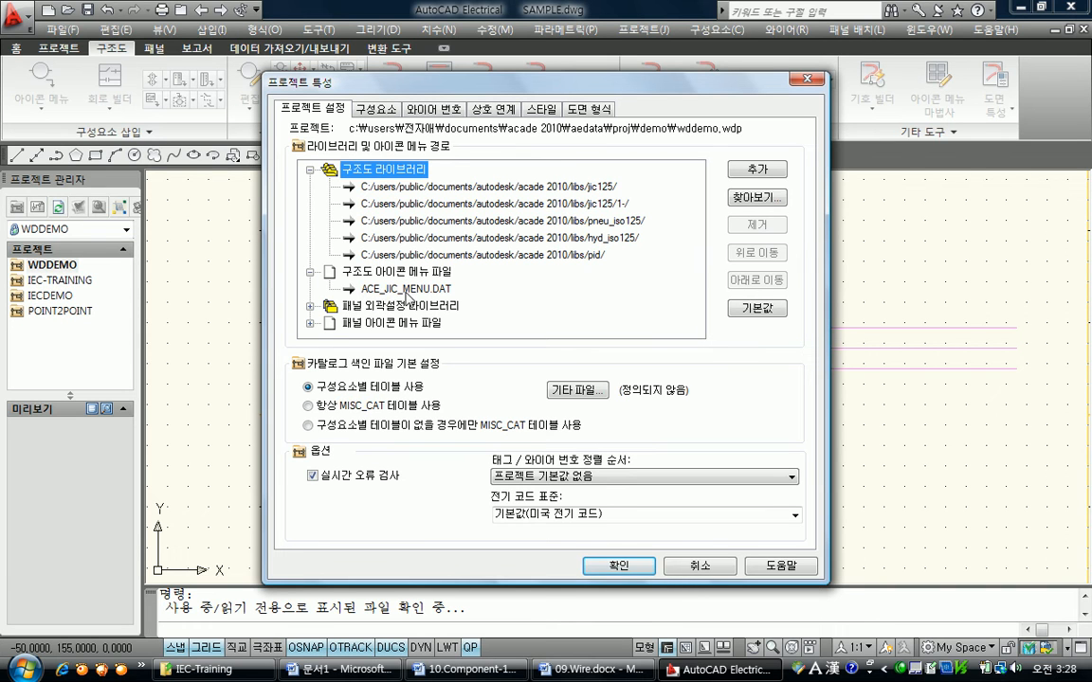
click(613, 564)
Step: Make IEC-TRAINING the active project again
click(73, 284)
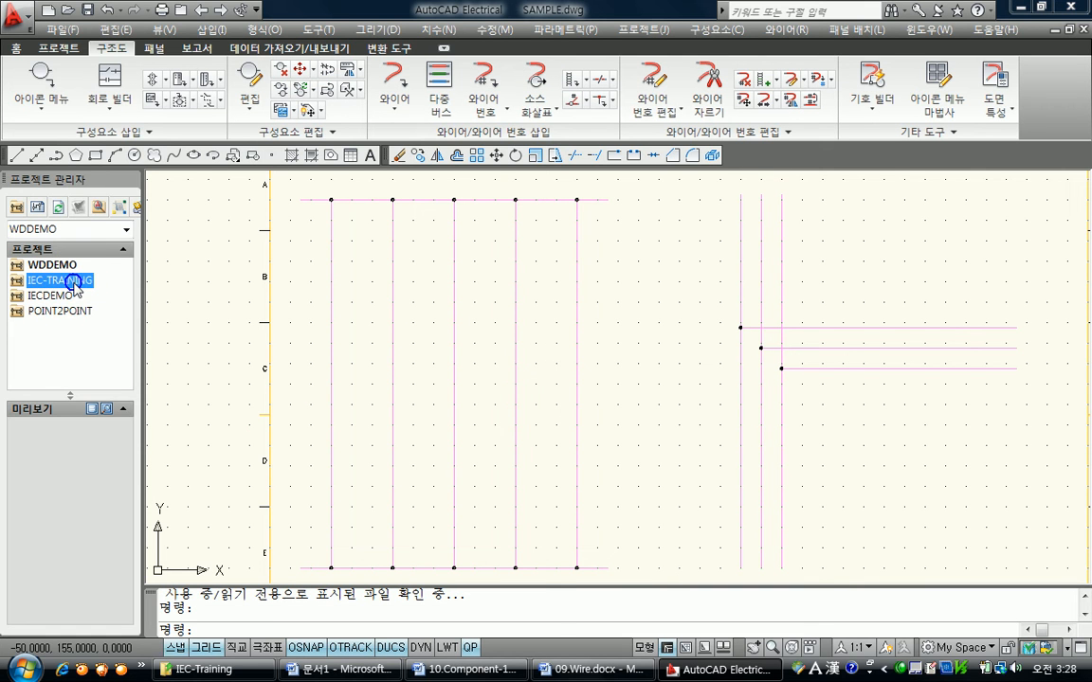
right_click(74, 285)
click(75, 283)
double_click(44, 280)
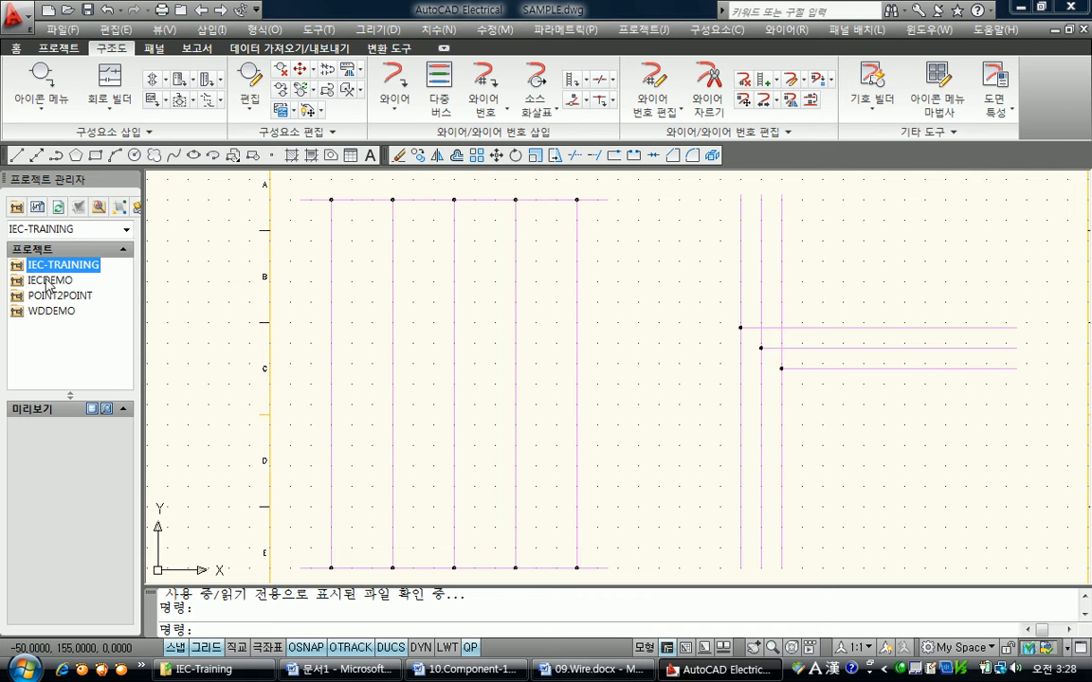
Step: Examine the schematic library paths and the schematic icon menu file in the IEC-TRAINING project properties, and close them
right_click(47, 264)
click(86, 549)
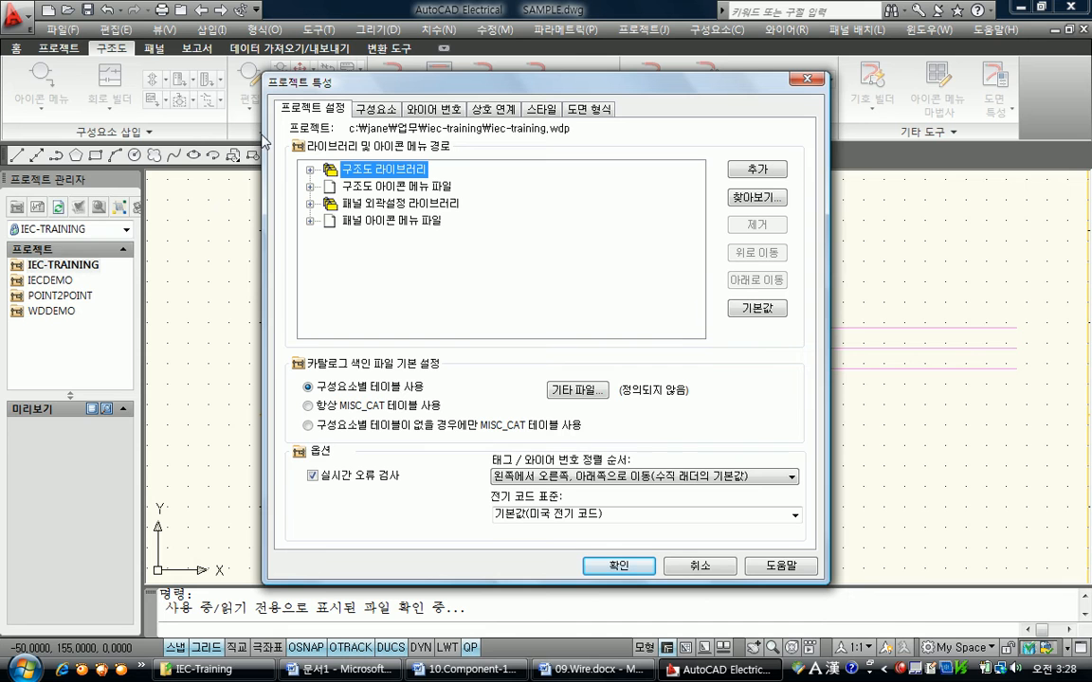
click(313, 169)
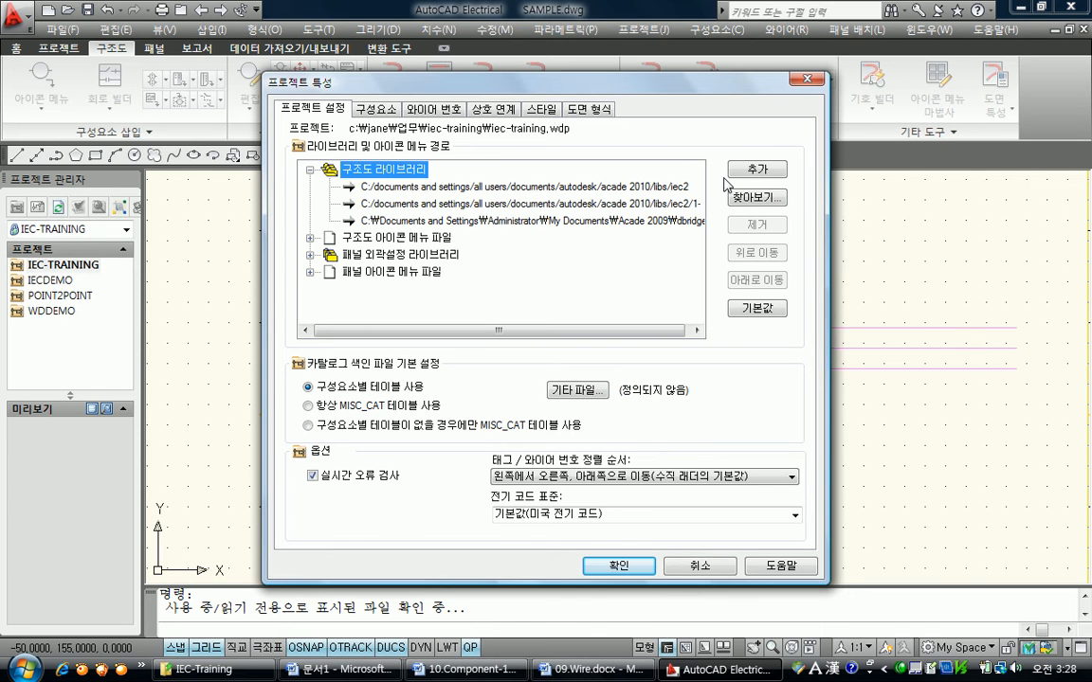
click(310, 237)
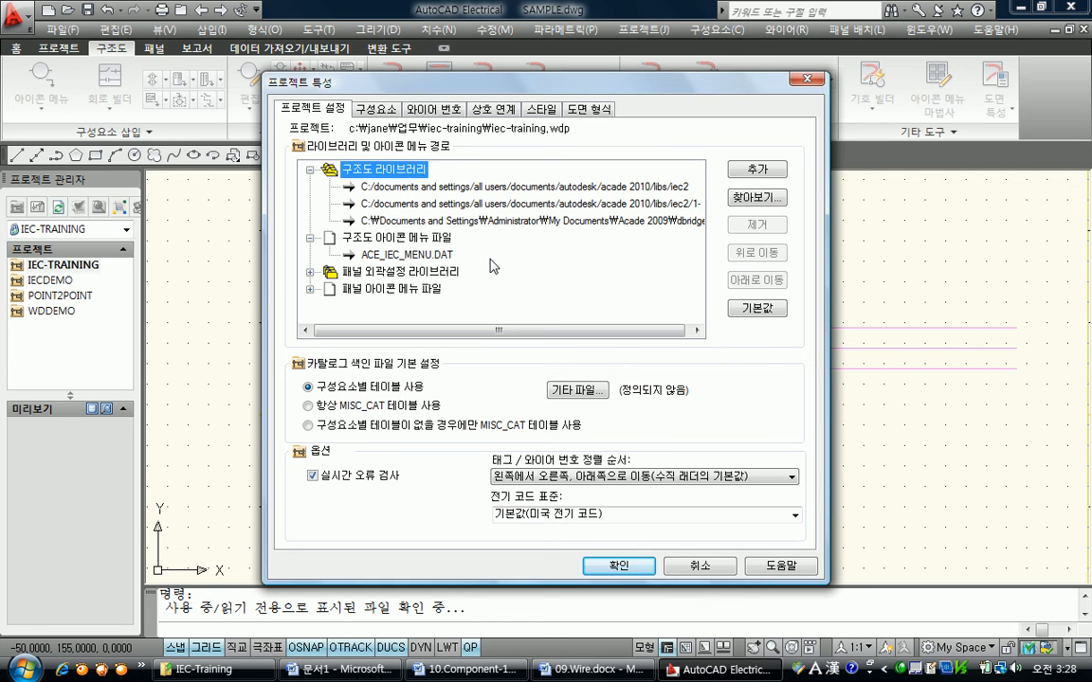
click(589, 566)
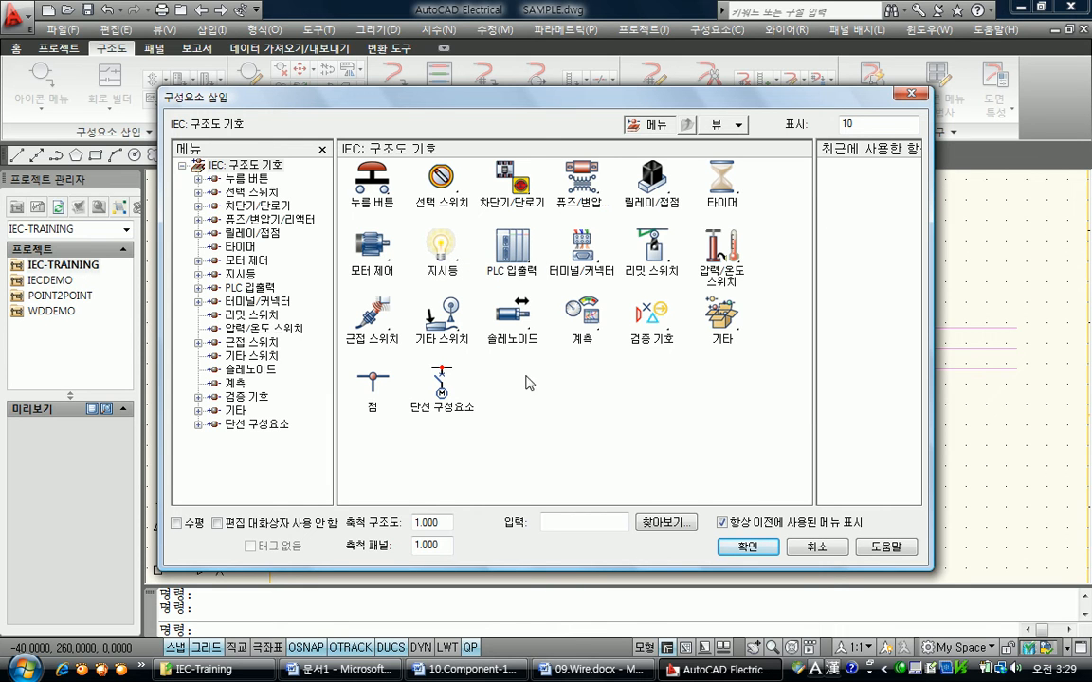
Step: Try to place the IEC momentary NO push button on the upper part of the first vertical wire with object snap off
click(359, 181)
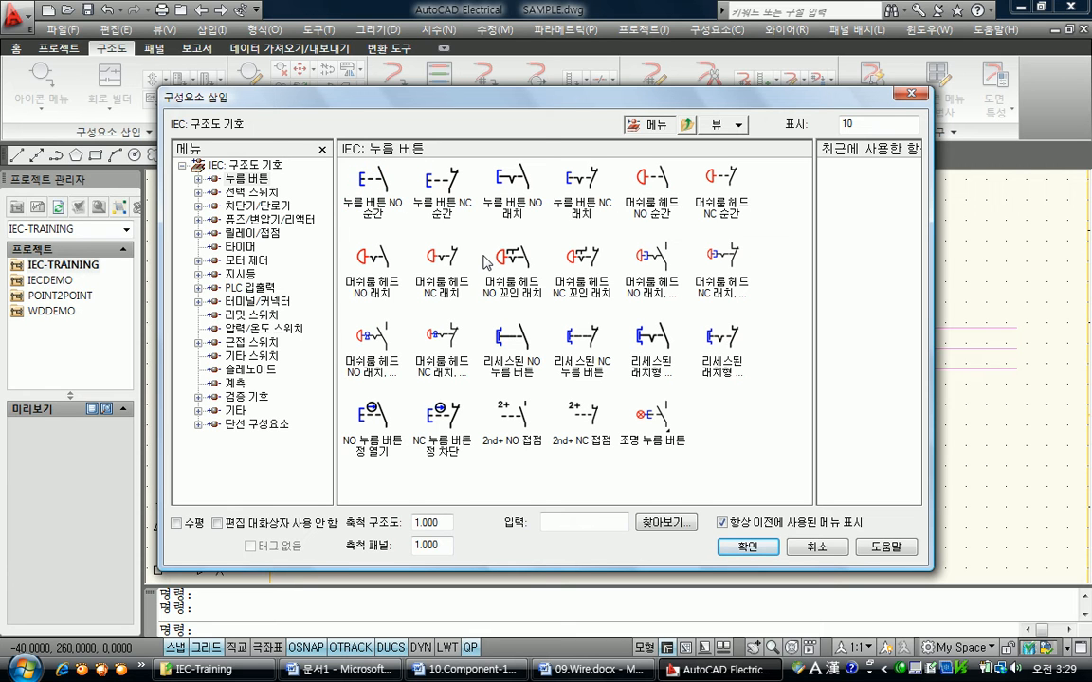
click(369, 184)
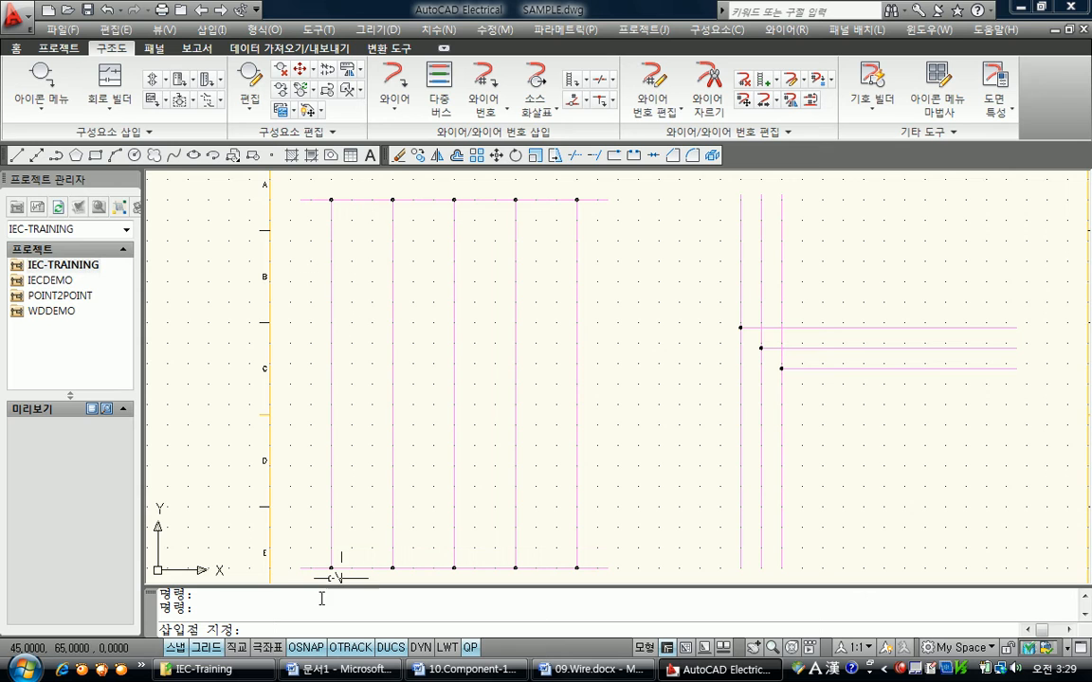
key(F3)
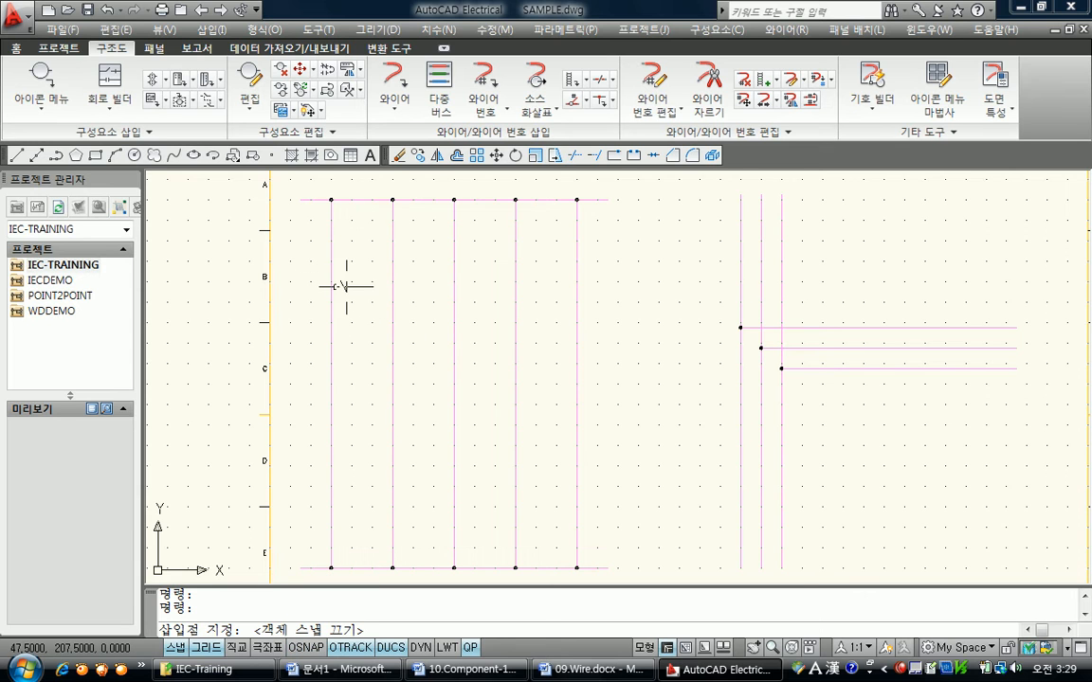
click(330, 296)
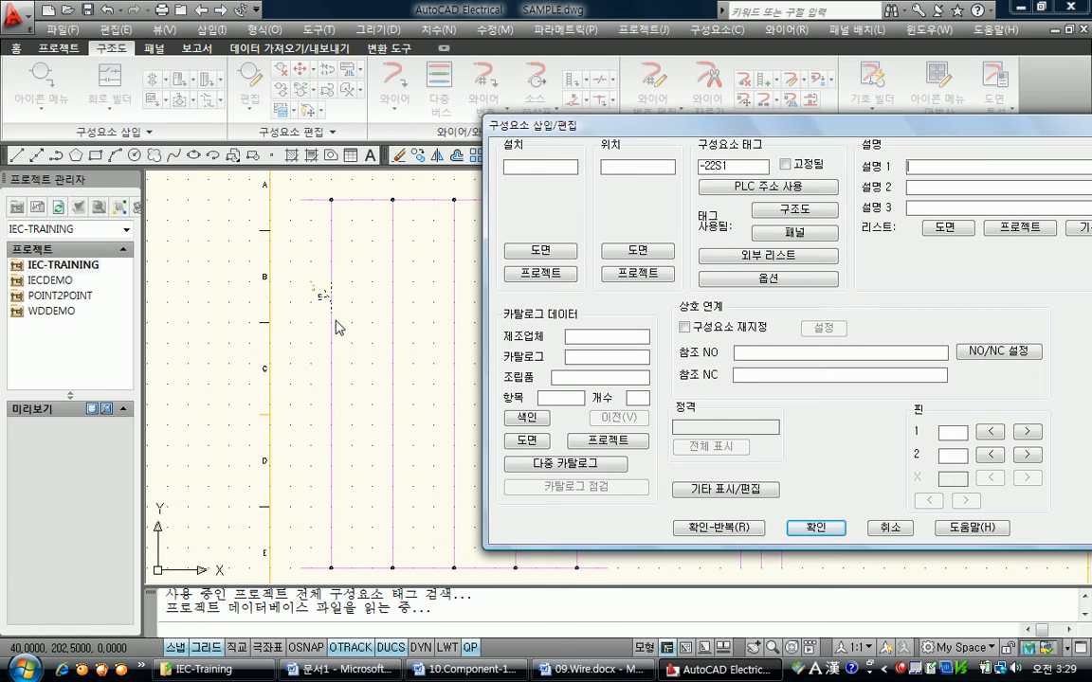
Step: Examine the push button's component tag in the component edit dialog and cancel the insertion
click(767, 122)
drag(767, 122, 664, 116)
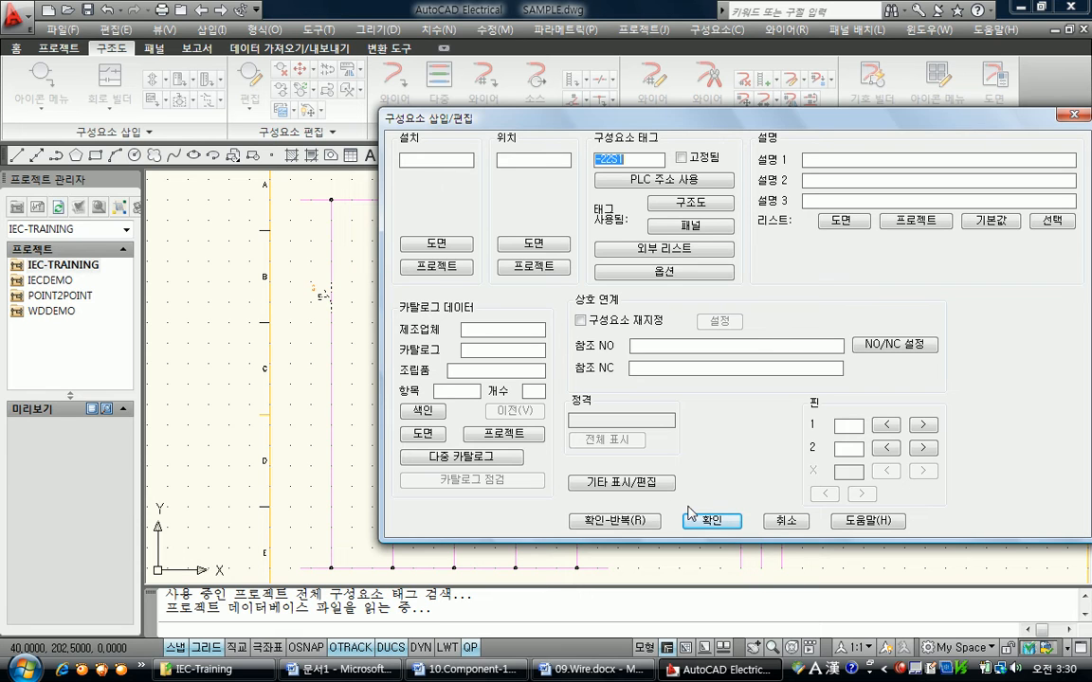
mouse_move(612, 161)
mouse_down()
mouse_move(599, 163)
mouse_move(623, 159)
mouse_up()
click(622, 159)
click(775, 518)
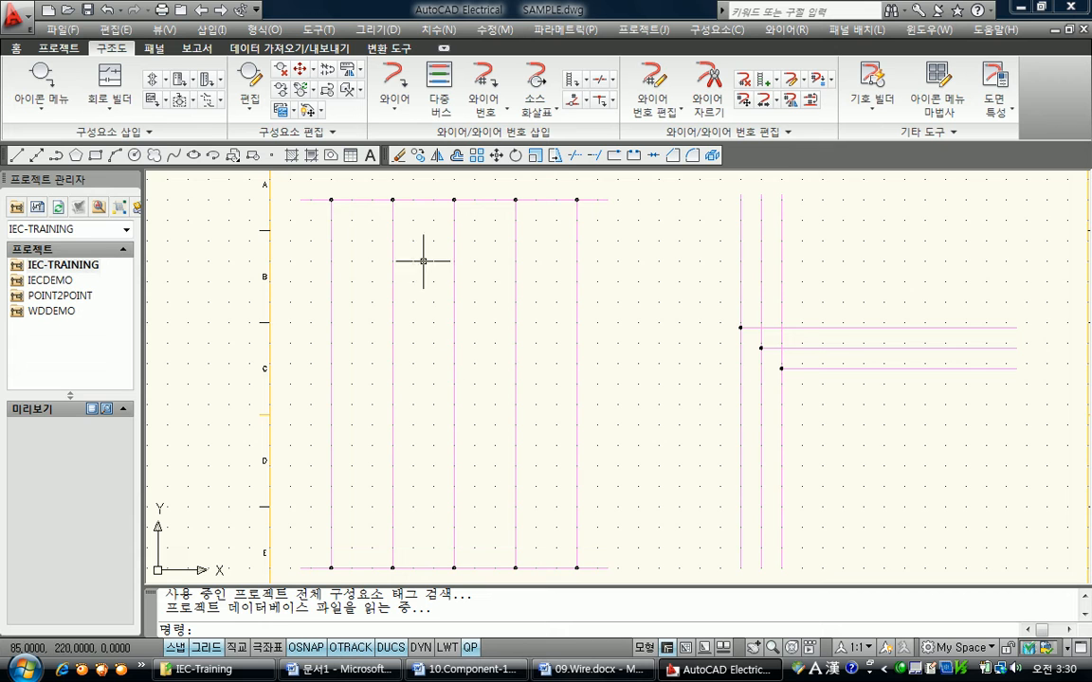
Step: Remove the sheet number from the component tag format in the drawing properties, setting the format to -%F%N
click(995, 83)
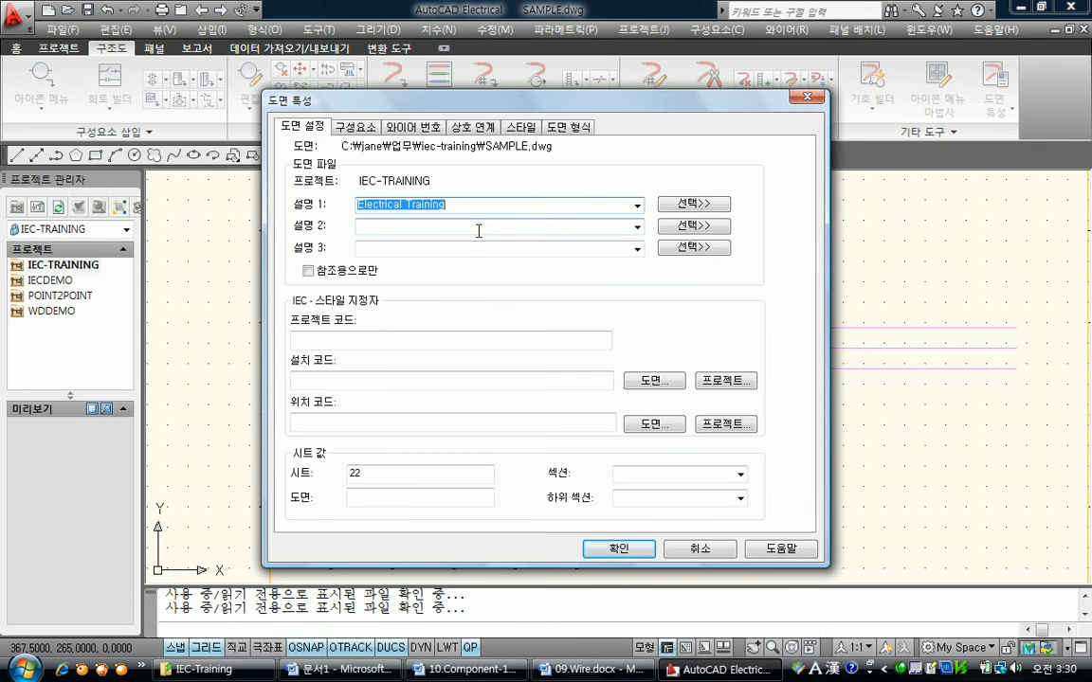
click(337, 127)
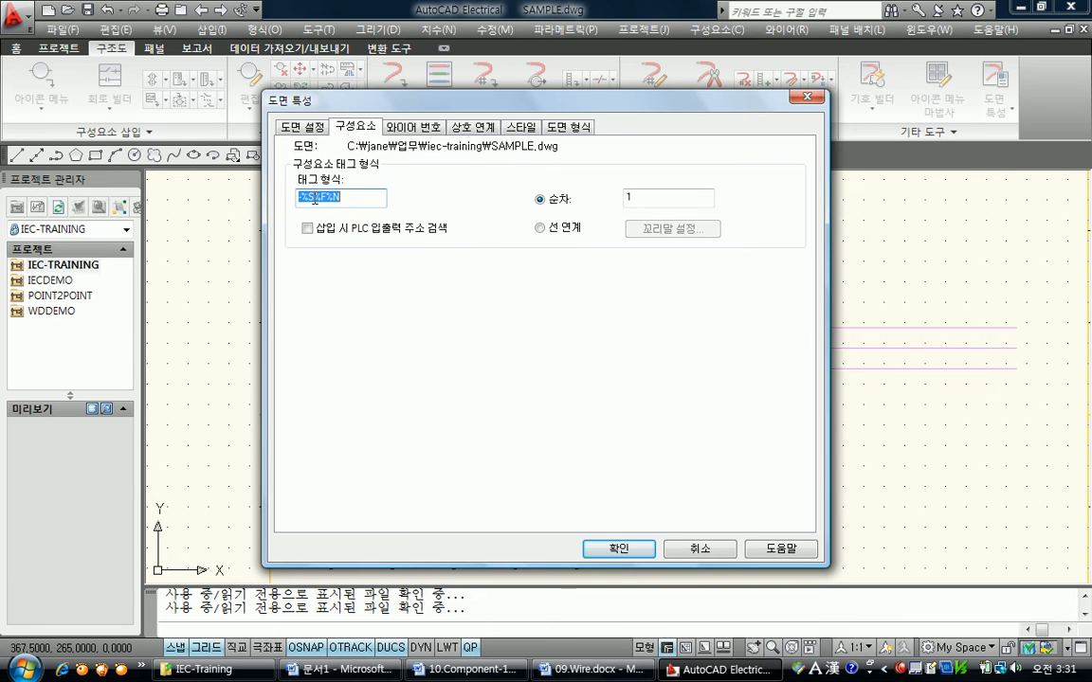
click(306, 196)
drag(315, 197, 273, 202)
click(316, 201)
key(BackSpace)
key(BackSpace)
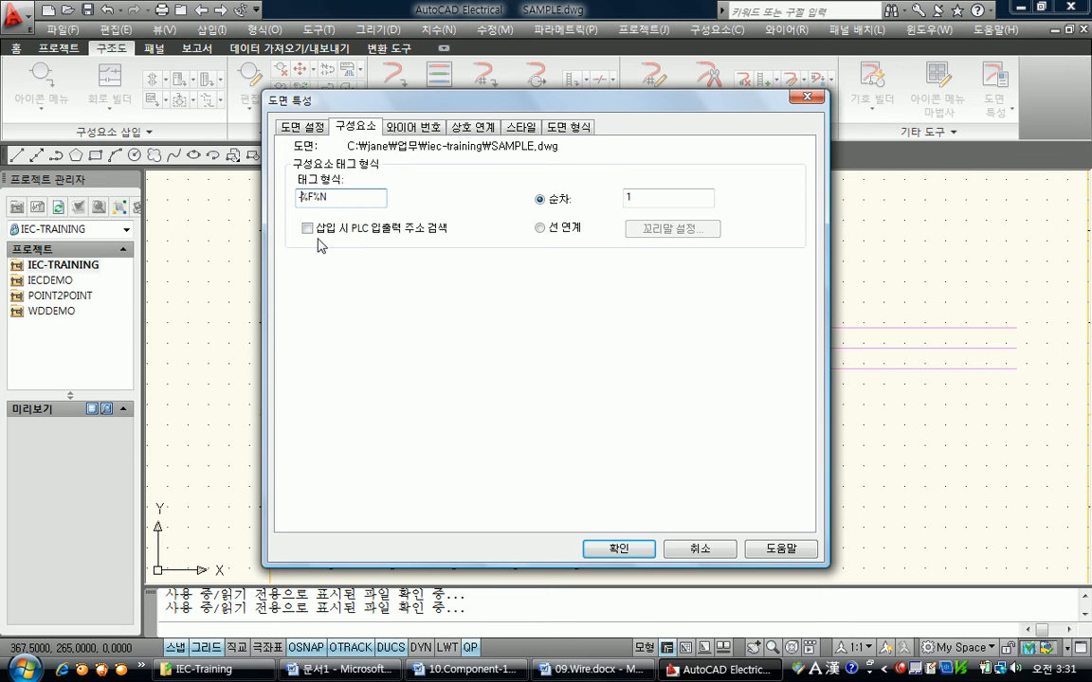
click(639, 554)
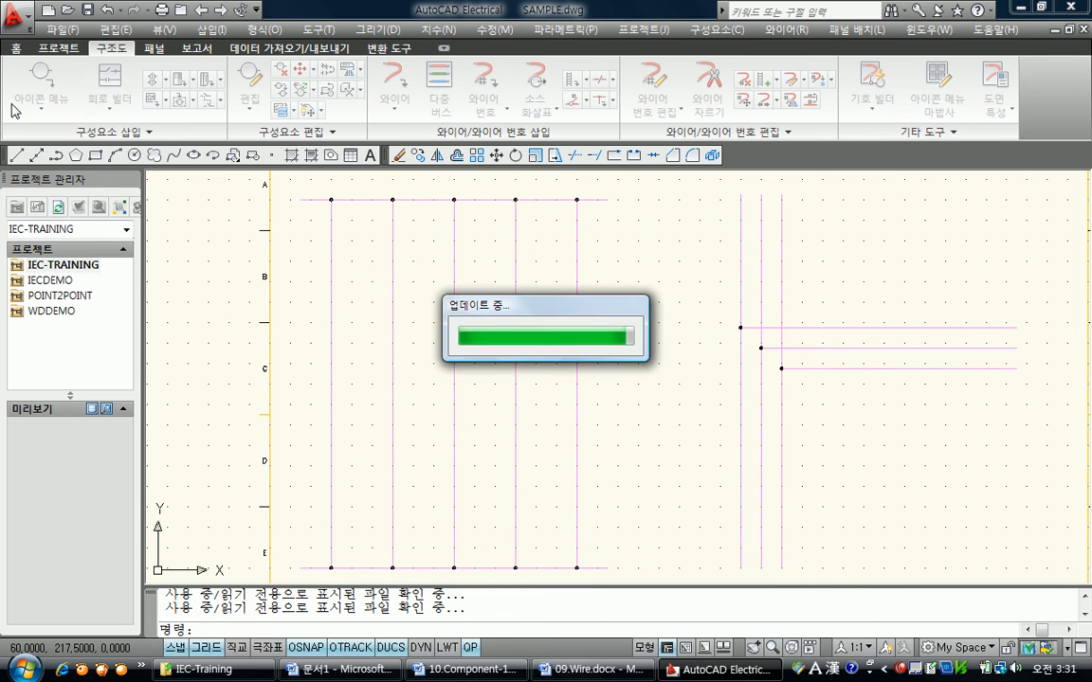
Step: Examine the recent items and the option to always display the previously used menu in the component icon menu, and cancel it
click(34, 84)
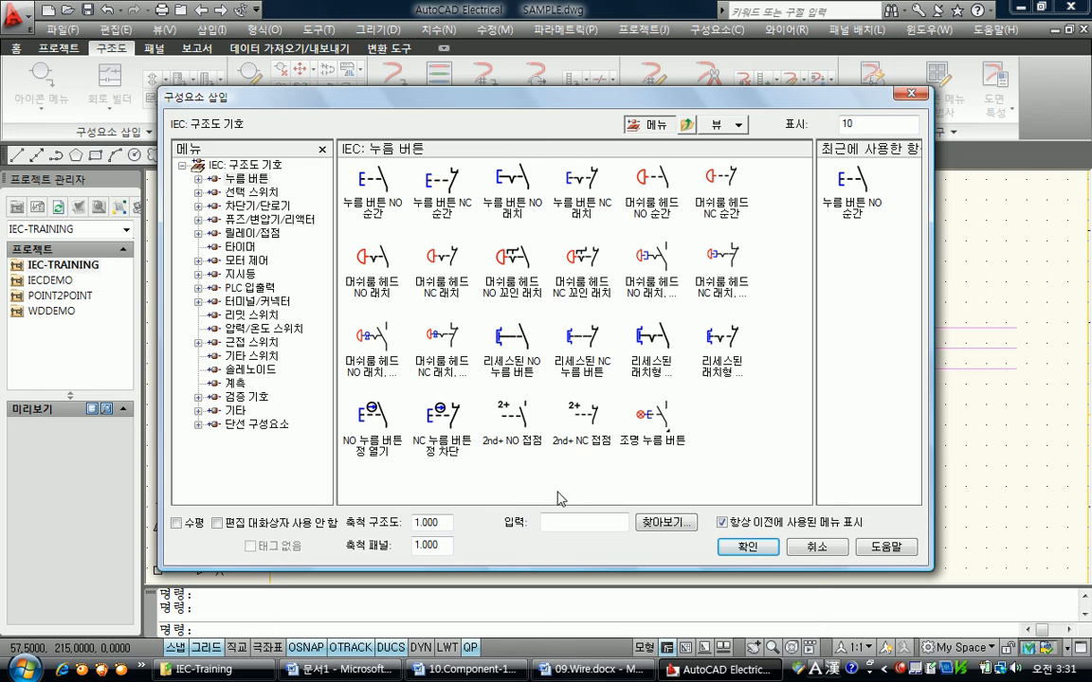
click(722, 522)
click(722, 522)
click(816, 547)
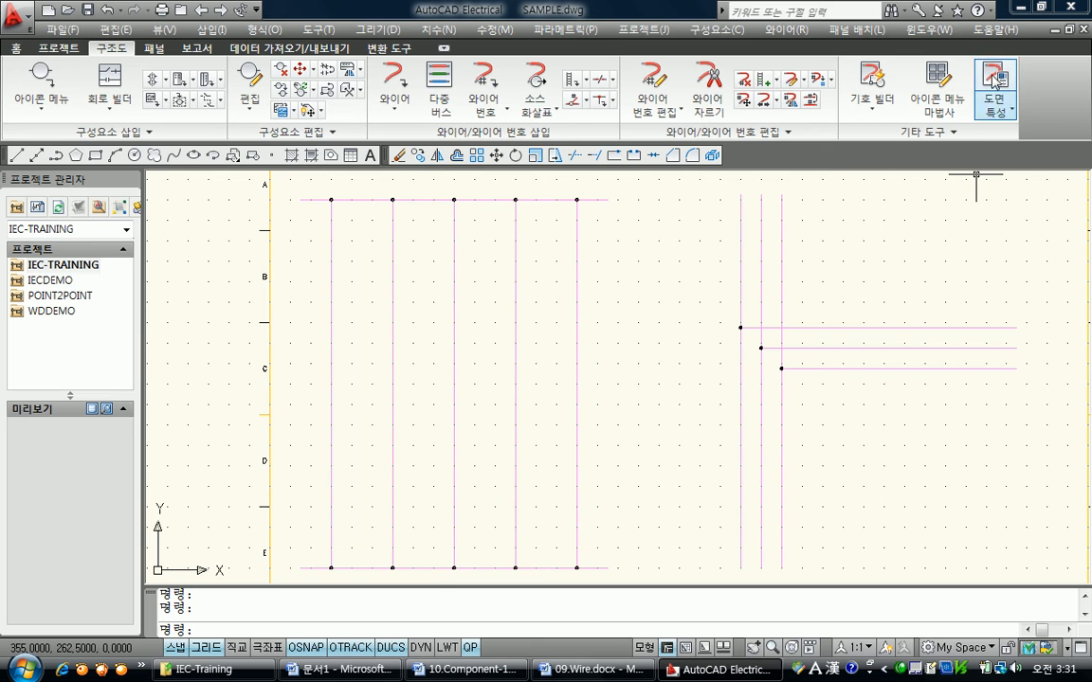
Step: Examine the component tag format and the feature scale multiplier in the drawing properties, and close them
click(994, 77)
click(353, 127)
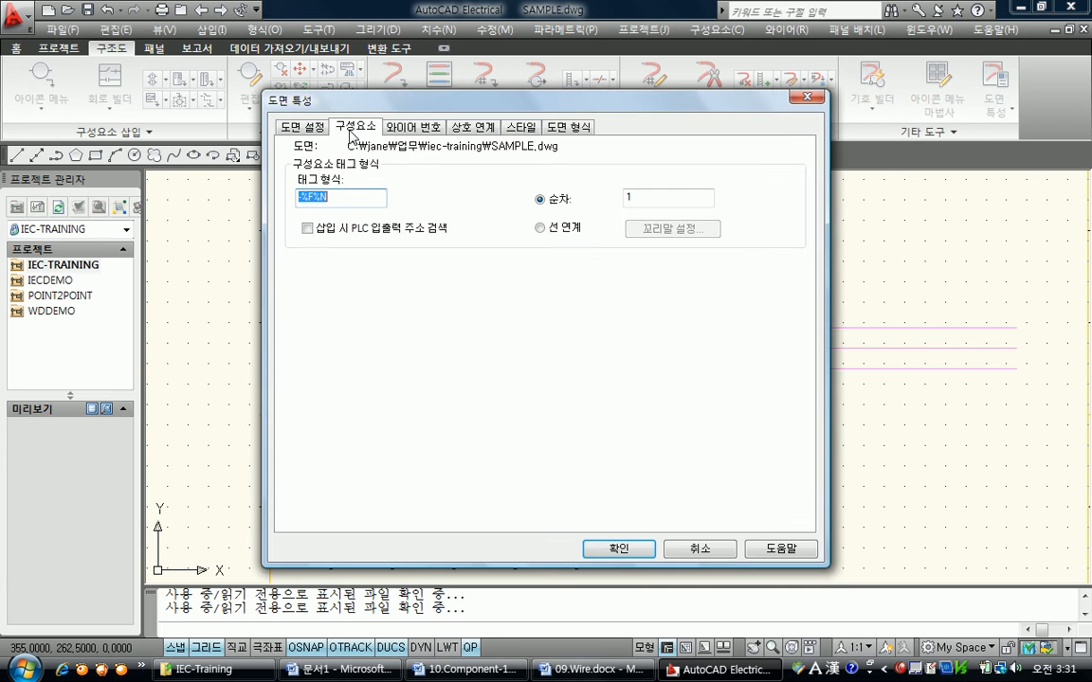
click(543, 130)
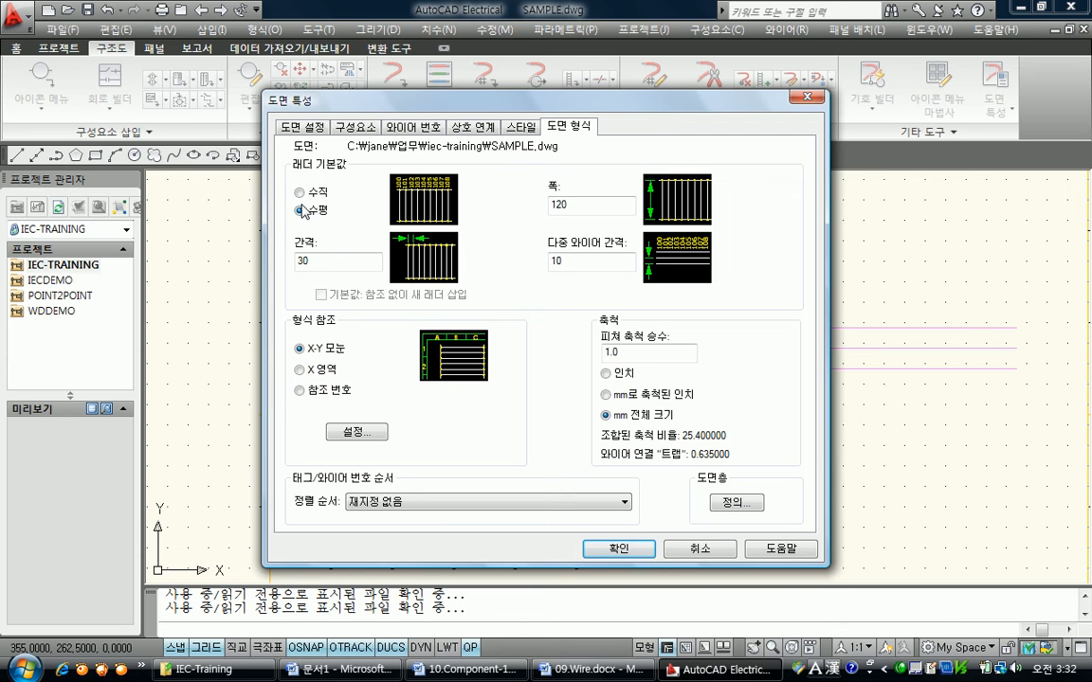
drag(626, 352, 563, 353)
key(Return)
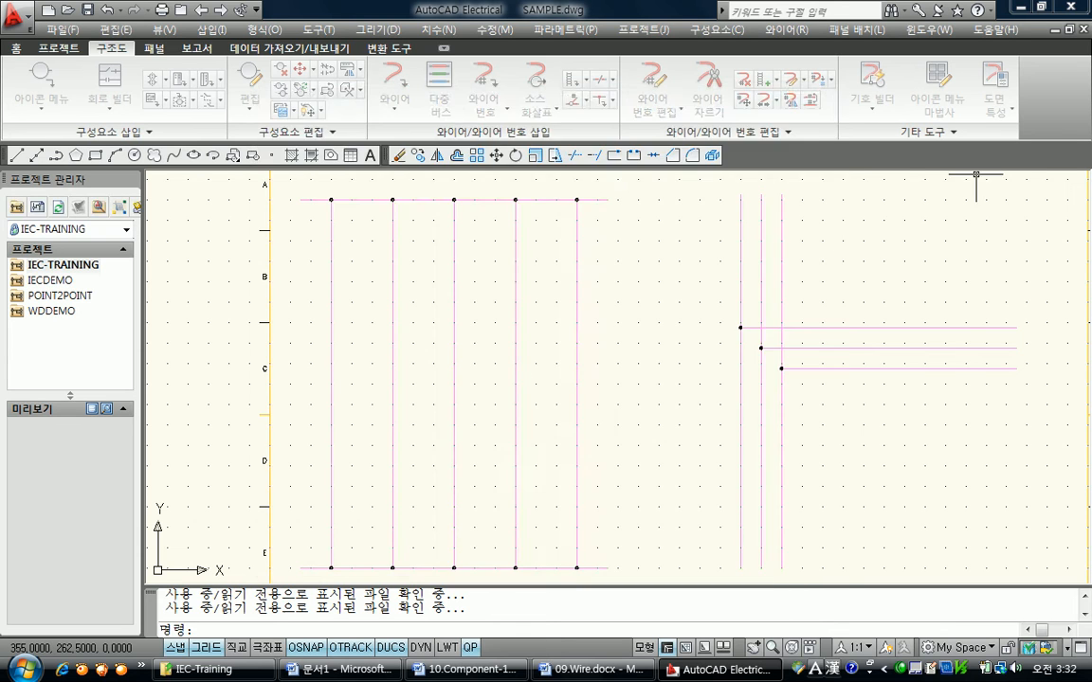
Step: Insert a normally open momentary push button at schematic scale 1.000 on the first vertical wire in row B, with object snap off
click(38, 81)
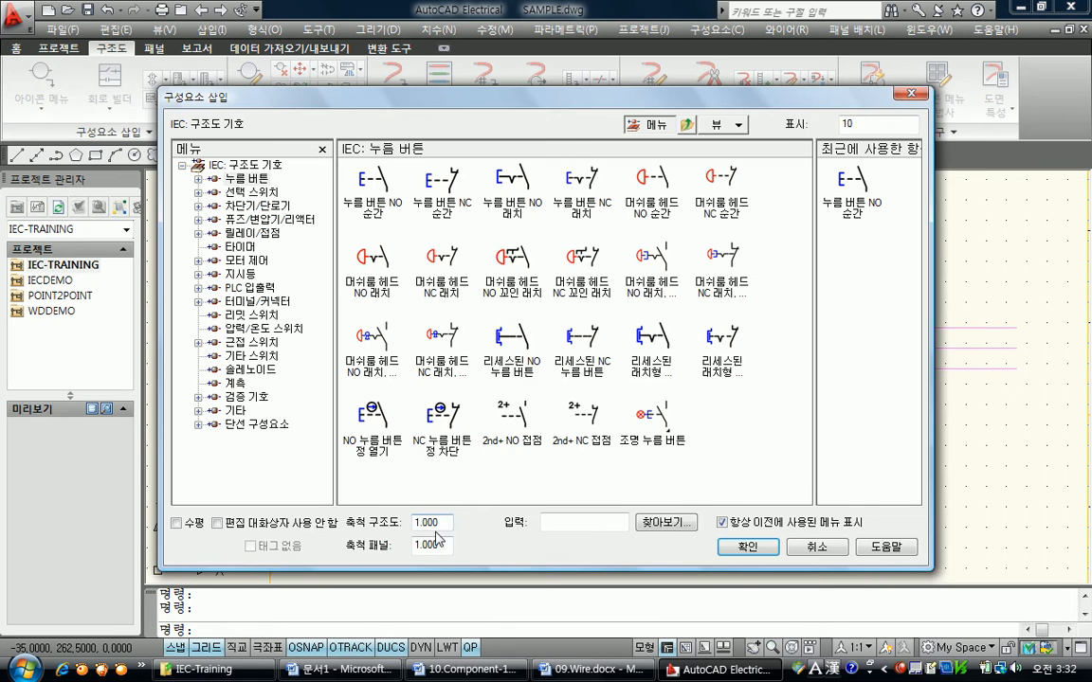
drag(439, 525, 387, 527)
click(439, 524)
click(853, 185)
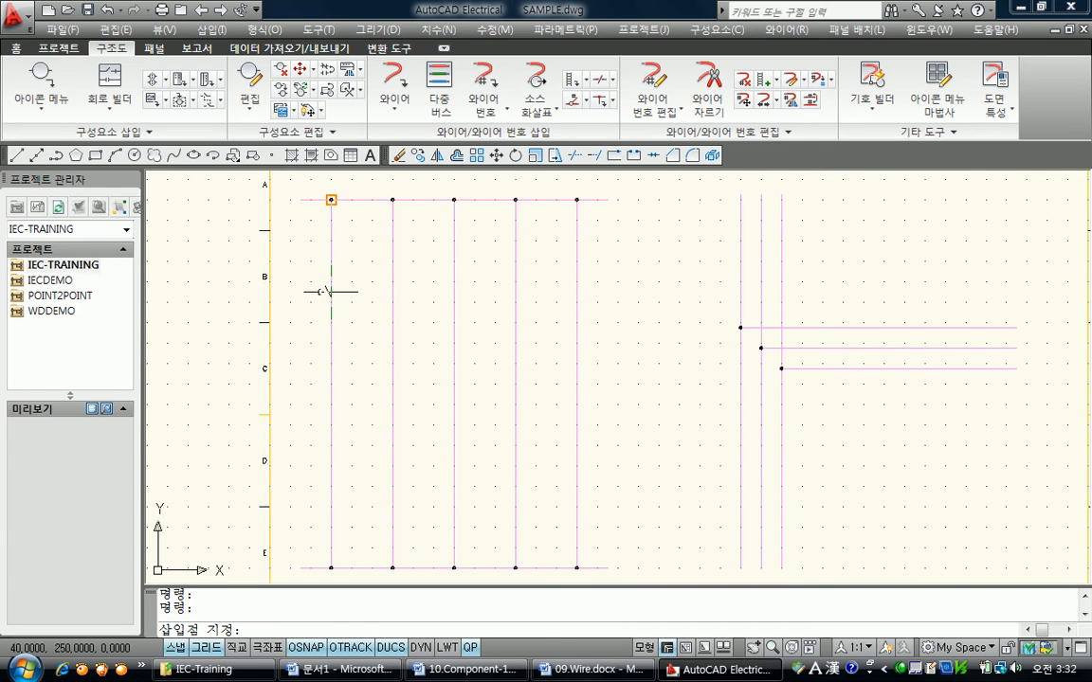
click(306, 647)
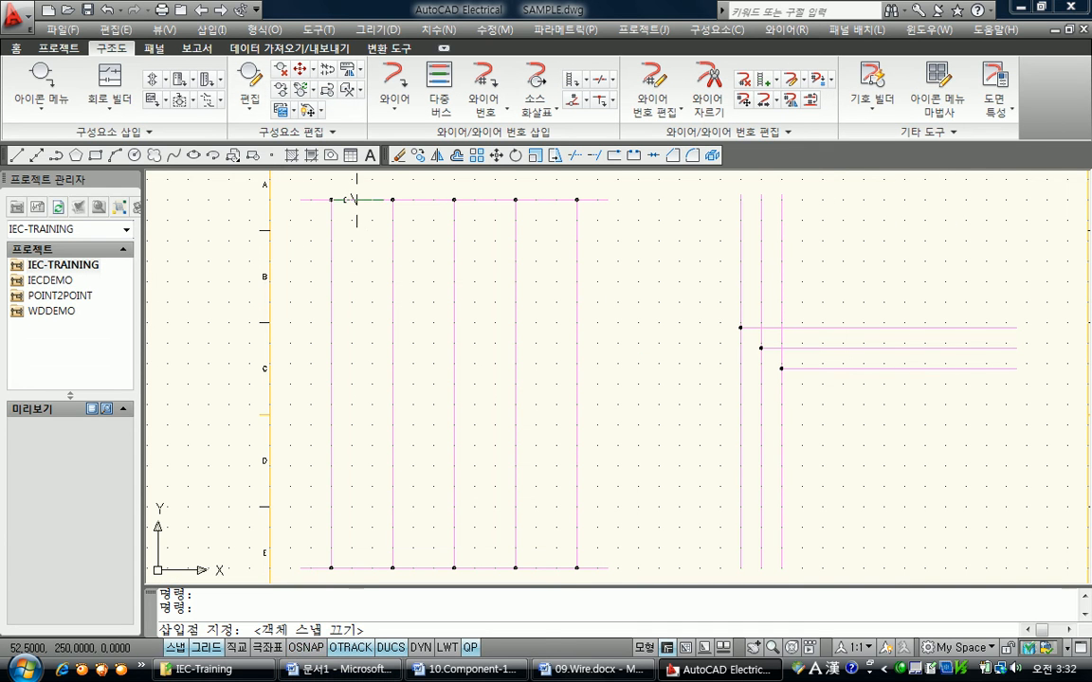
click(331, 282)
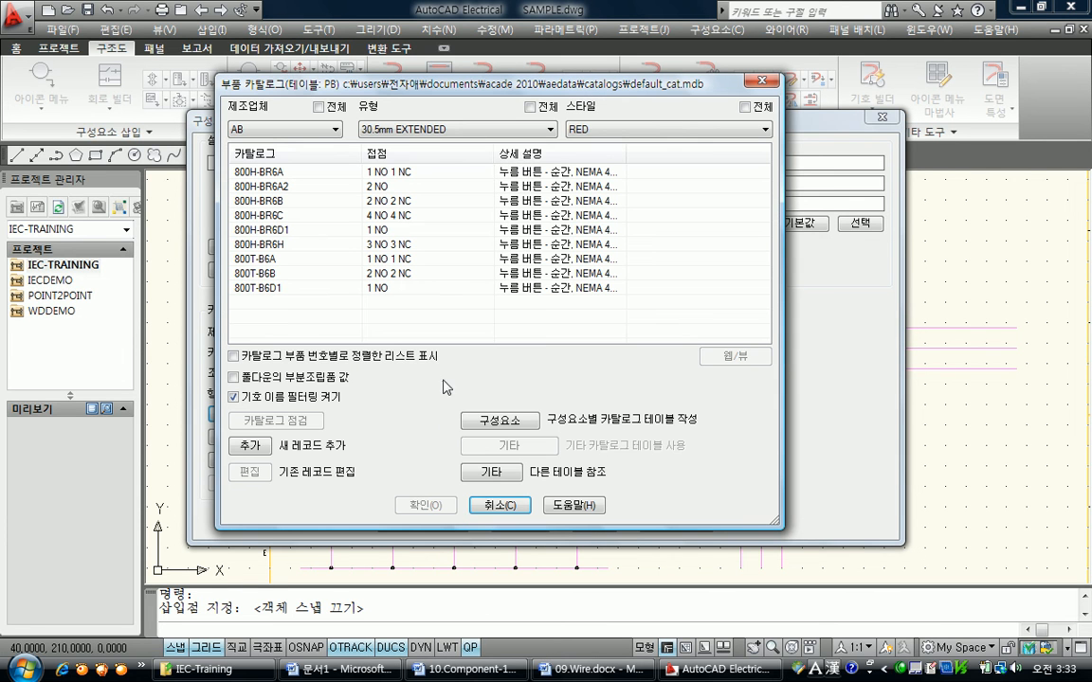
Step: Review the manufacturer and type options and assign the AB catalog part 800H-BR6A2 with 2 NO contacts to the push button
click(284, 128)
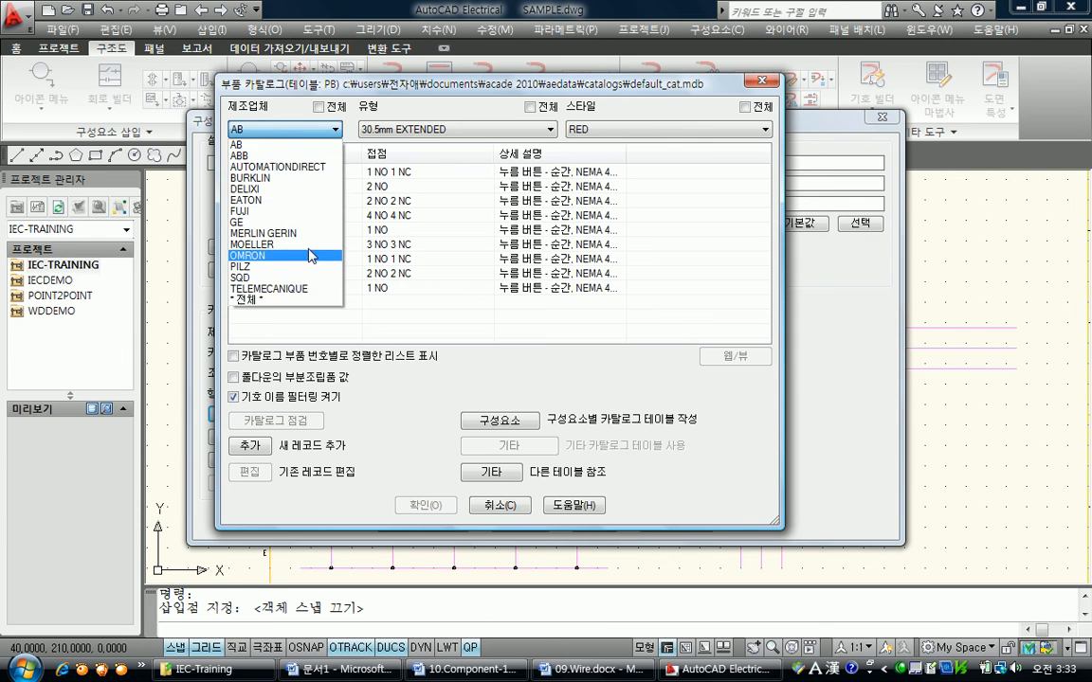
click(253, 130)
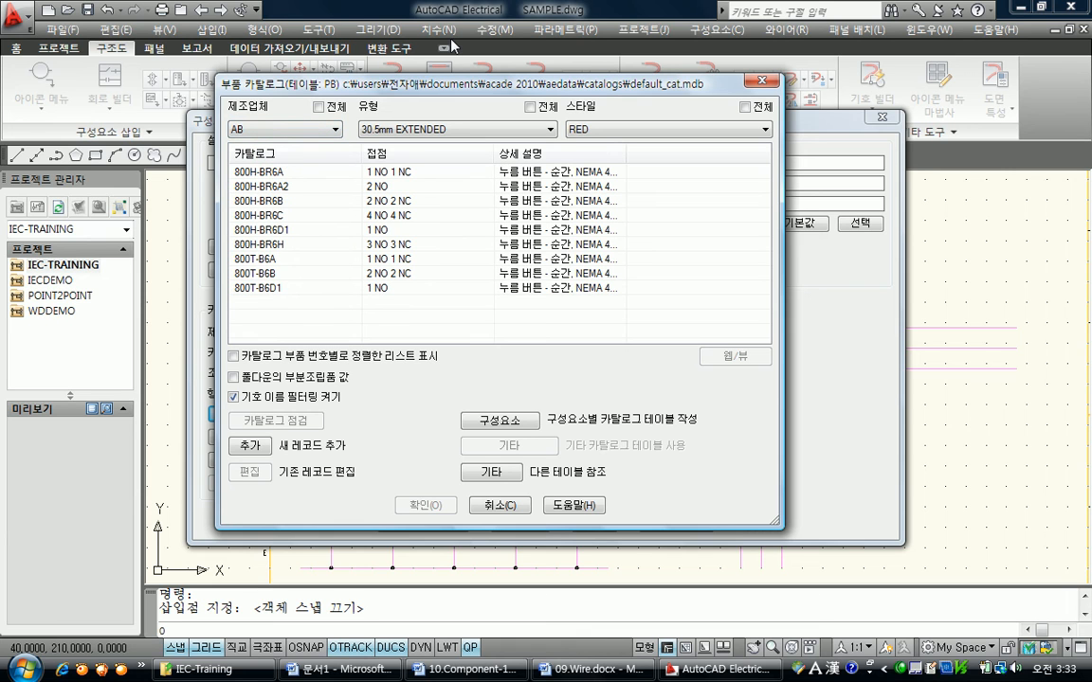
click(440, 130)
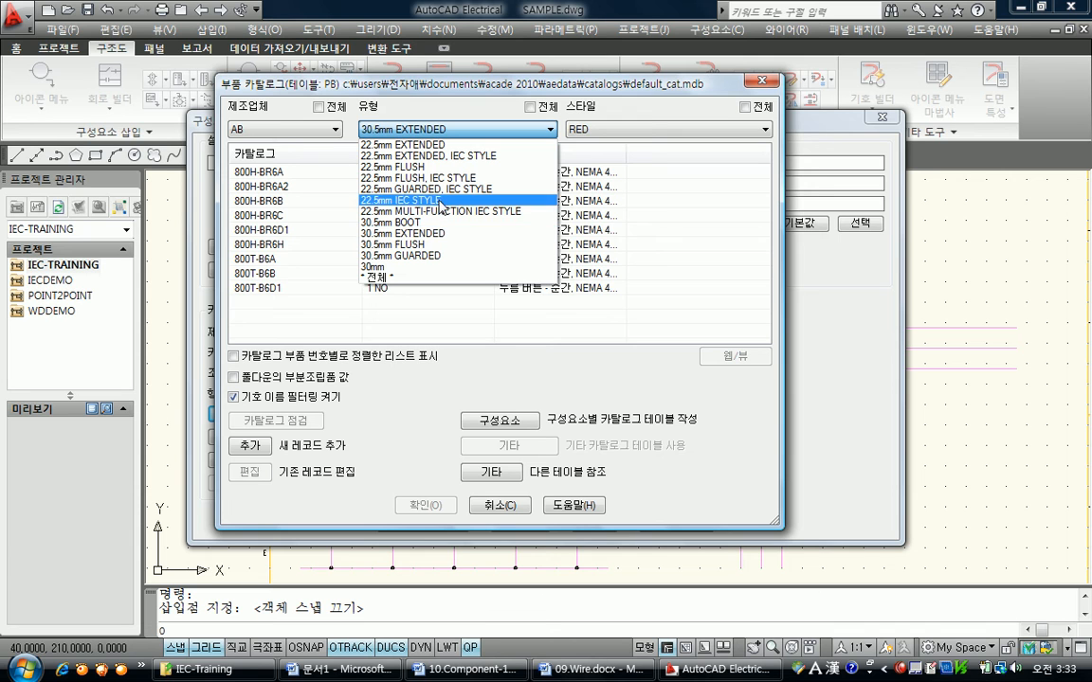
click(431, 233)
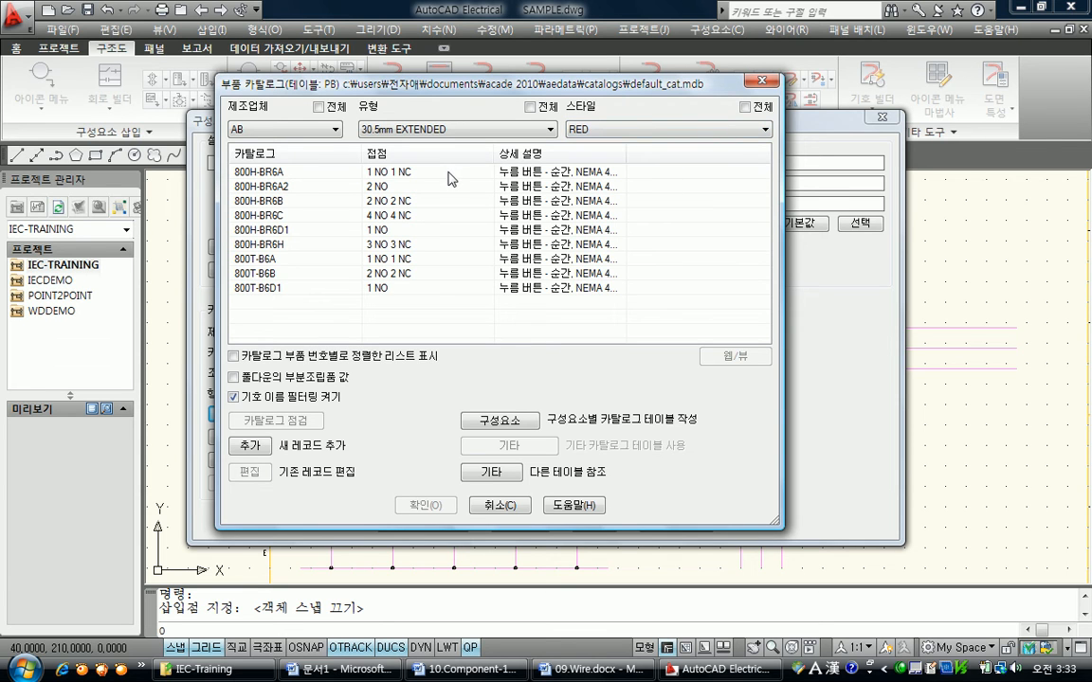
click(408, 170)
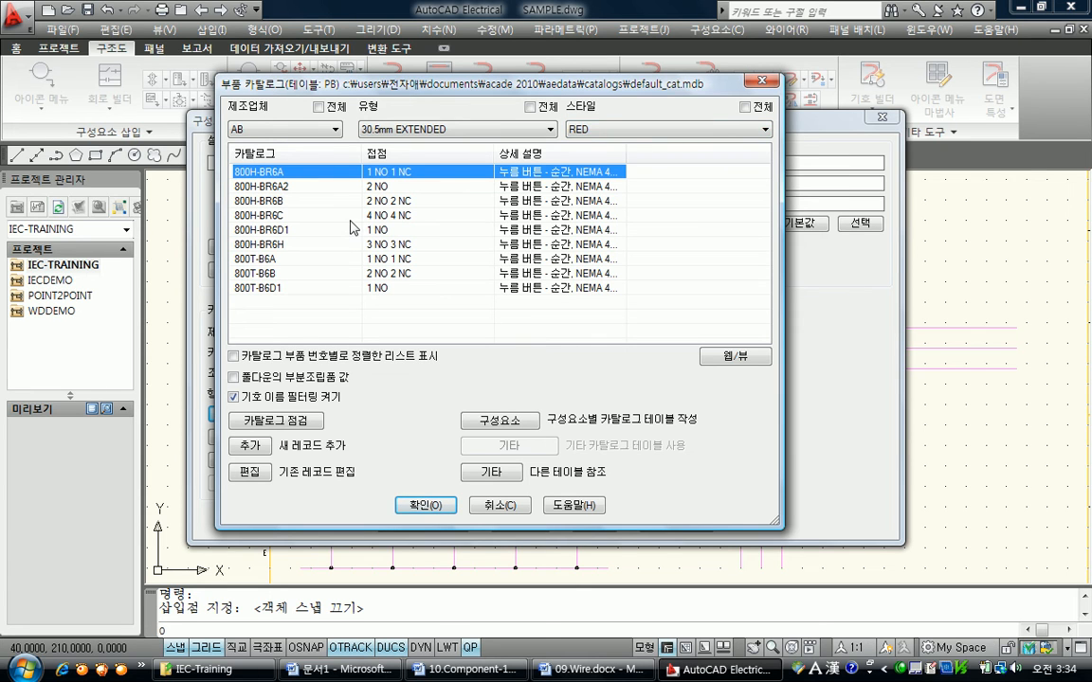
click(386, 190)
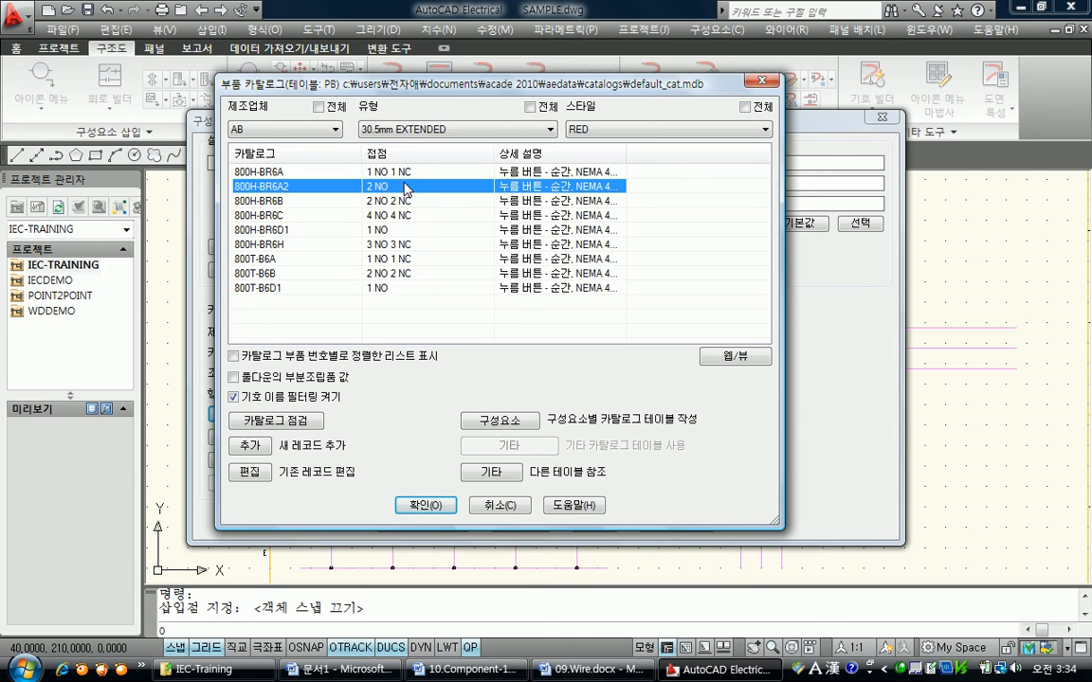
click(425, 505)
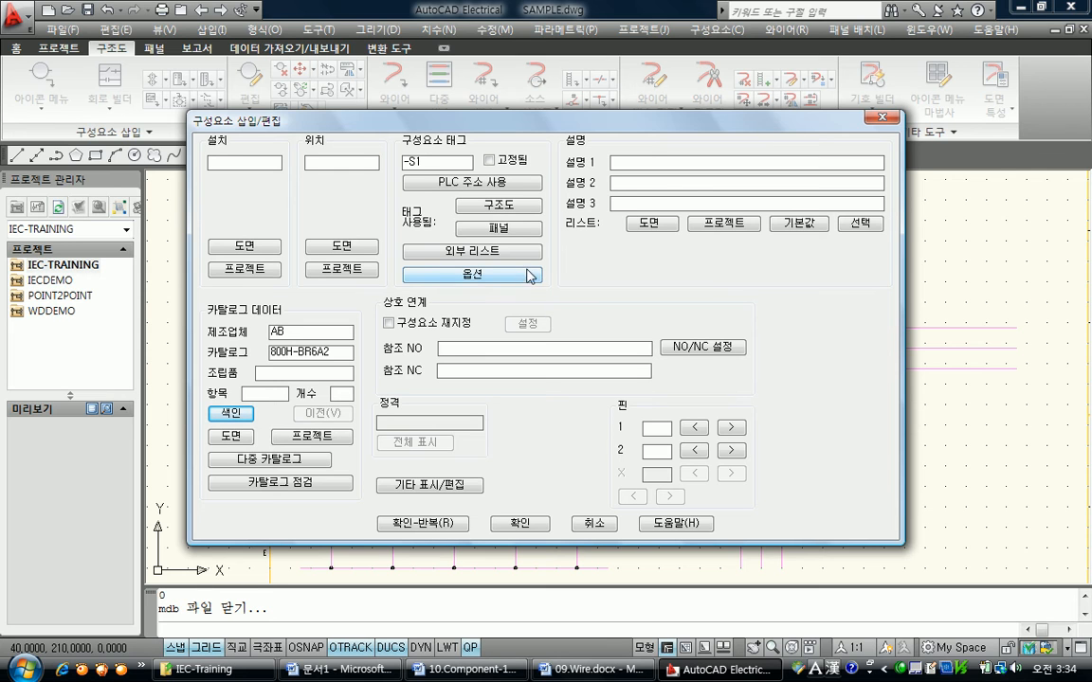
Step: Set the push button's first description line to STOP and complete its insertion
click(638, 163)
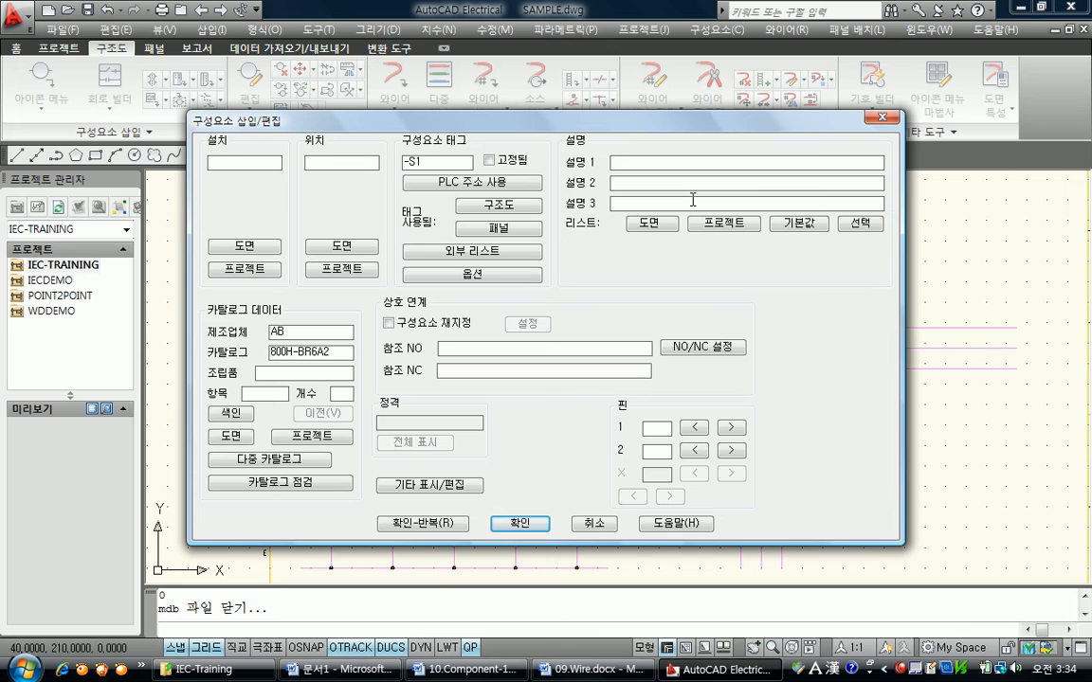
key(Tab)
click(508, 523)
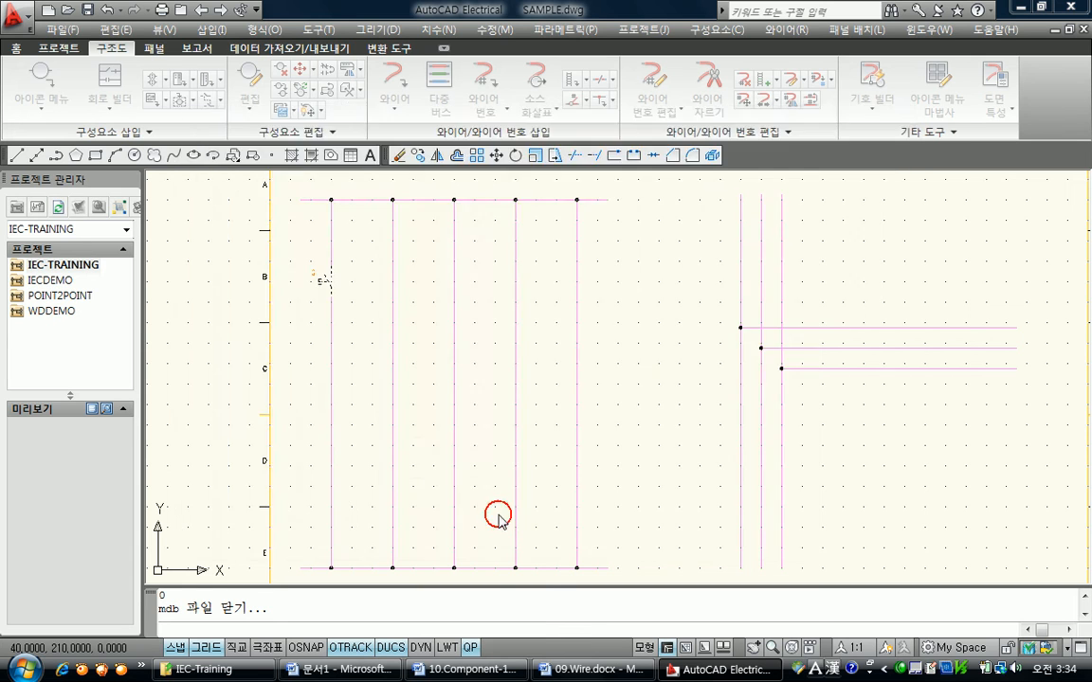
scroll(346, 322, up, 3)
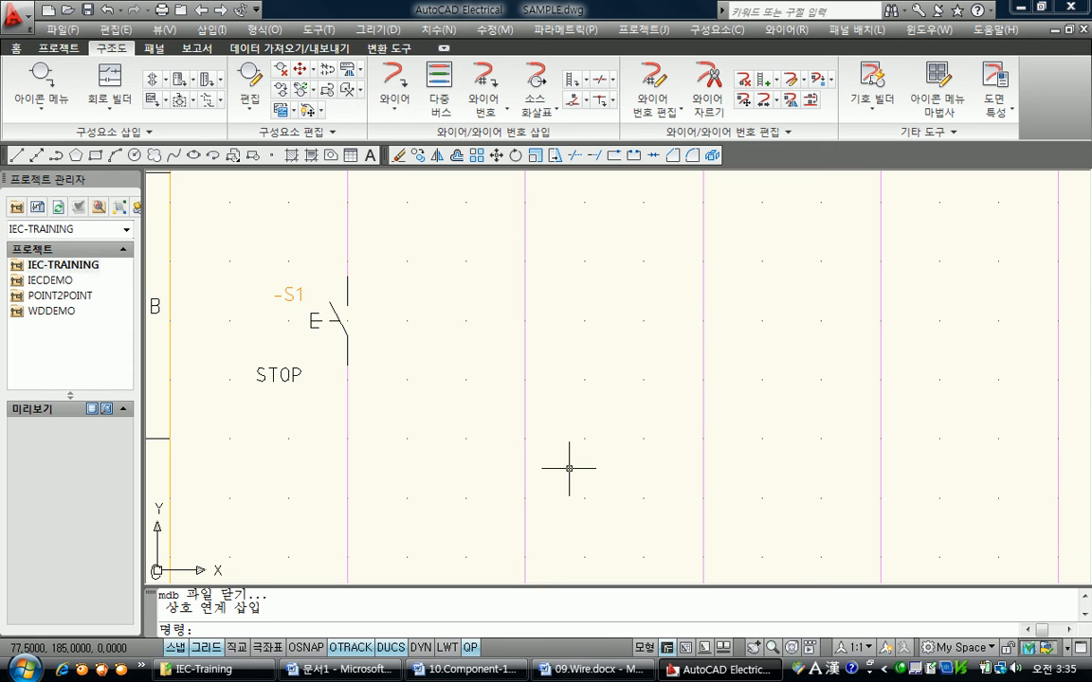
scroll(558, 409, down, 4)
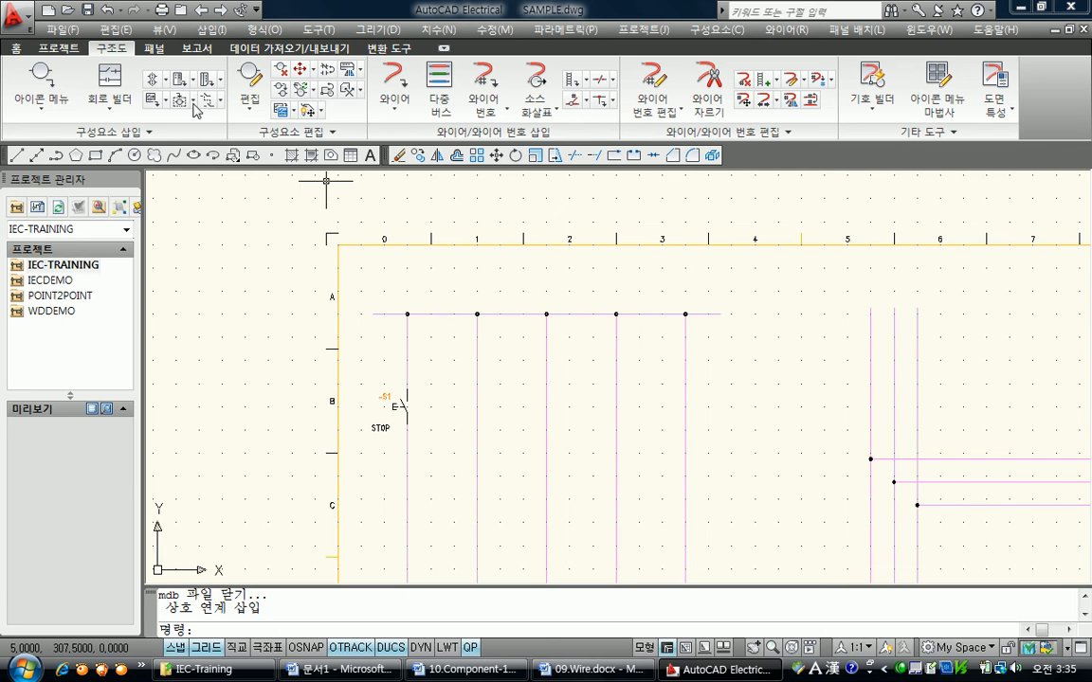
Step: Copy the STOP push button onto the third vertical wire in row C and set the copy's description to START
click(45, 83)
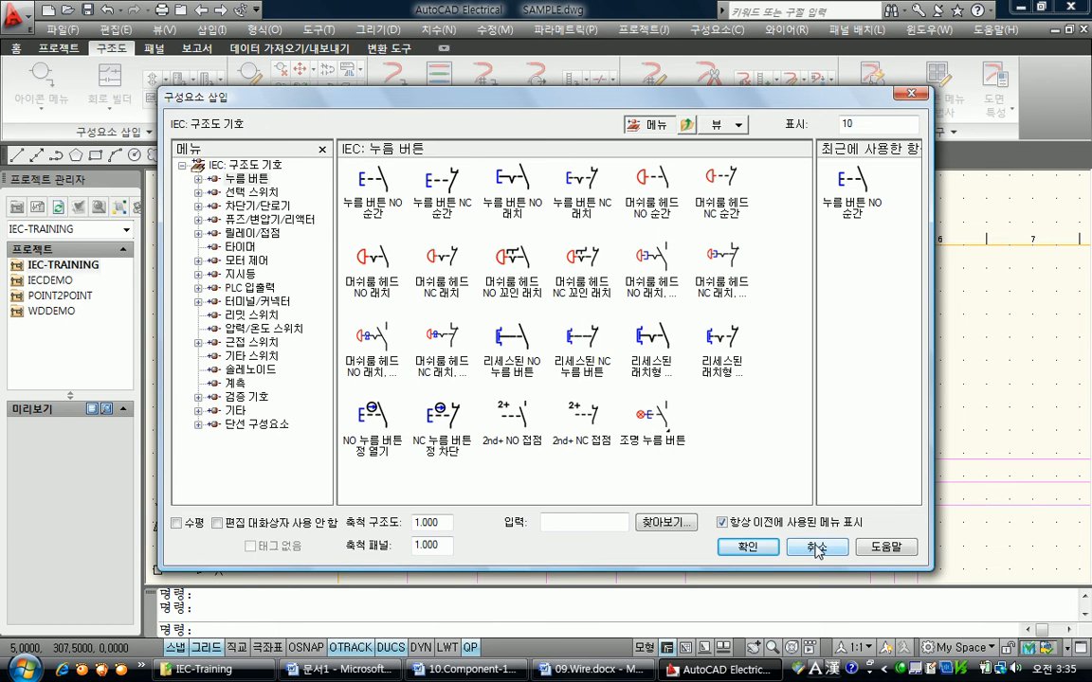
click(815, 548)
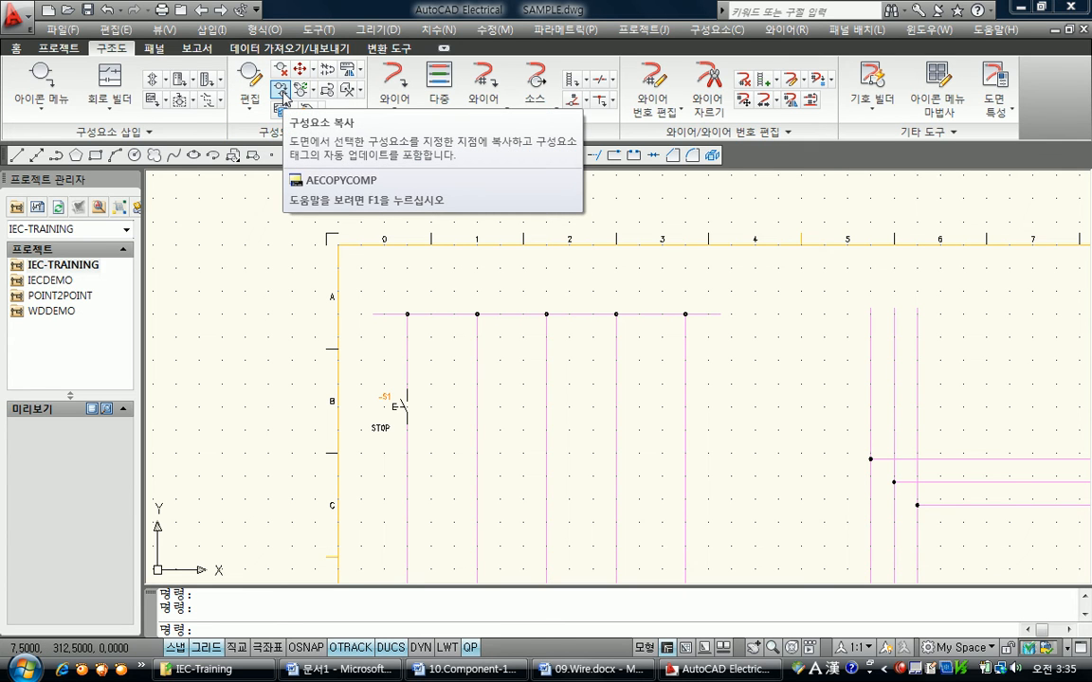
click(281, 90)
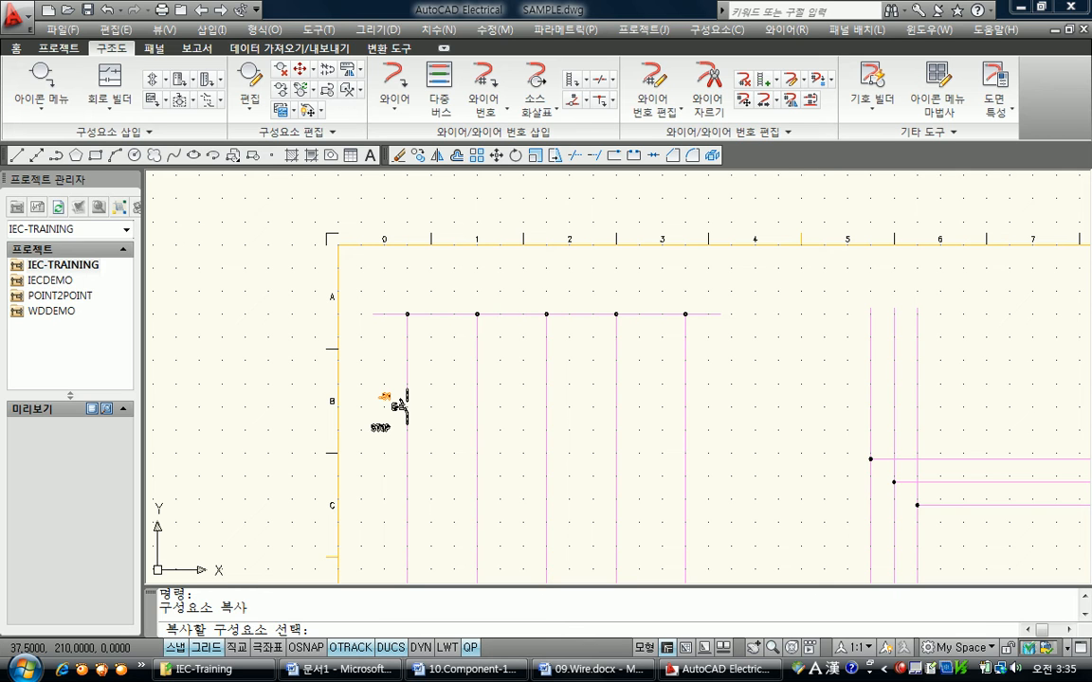
click(399, 406)
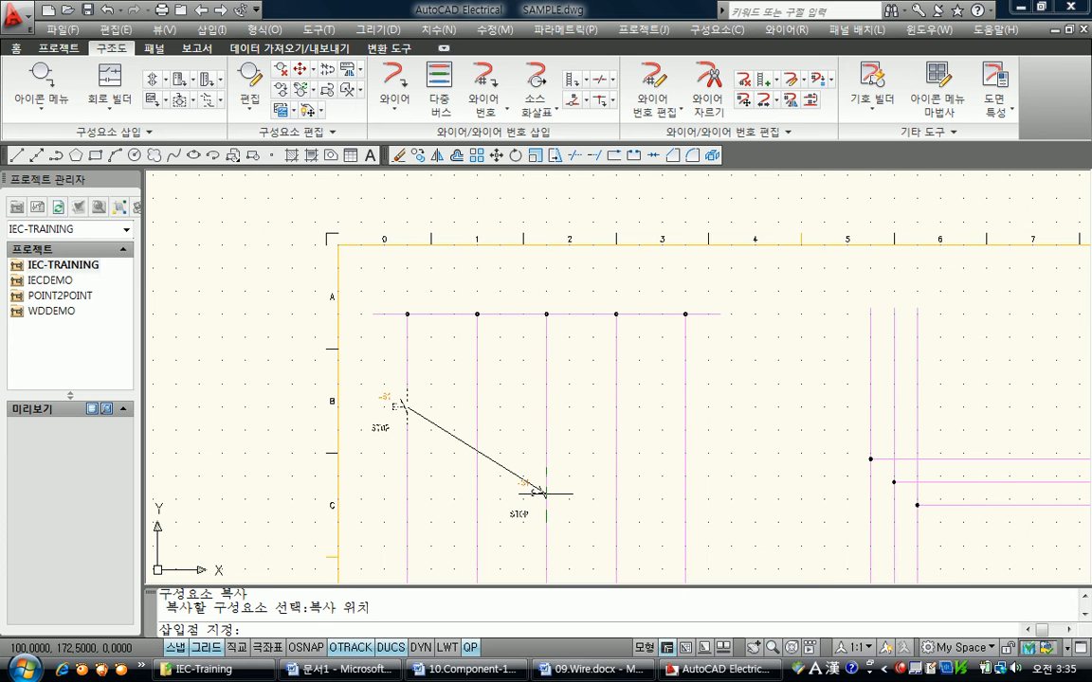
click(540, 492)
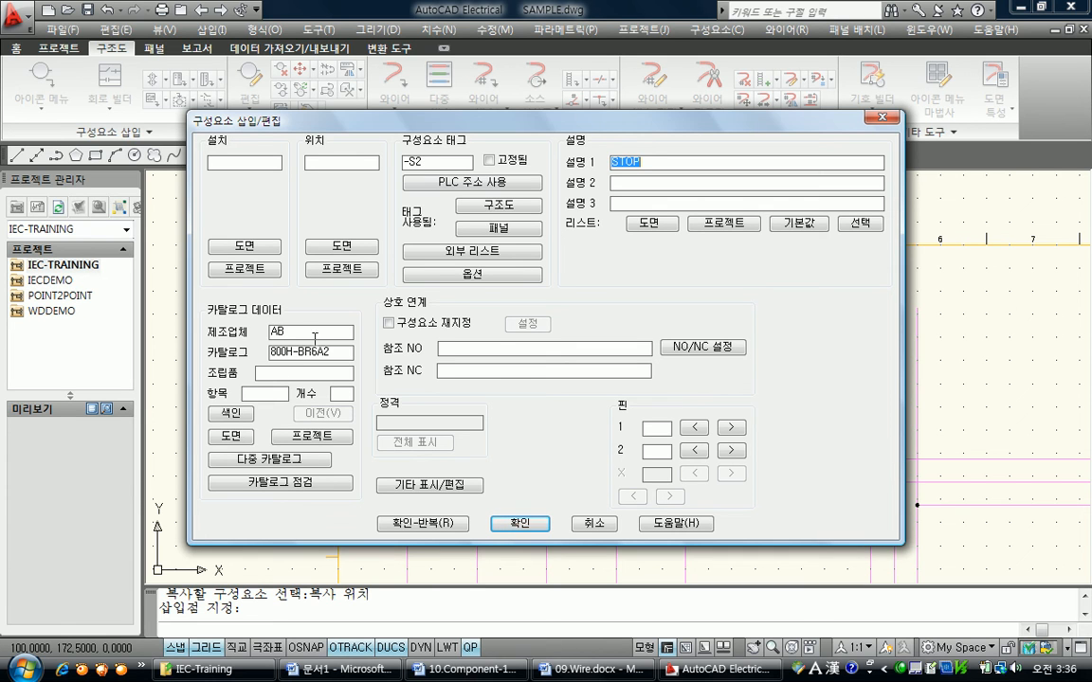
text(start)
key(Tab)
click(519, 523)
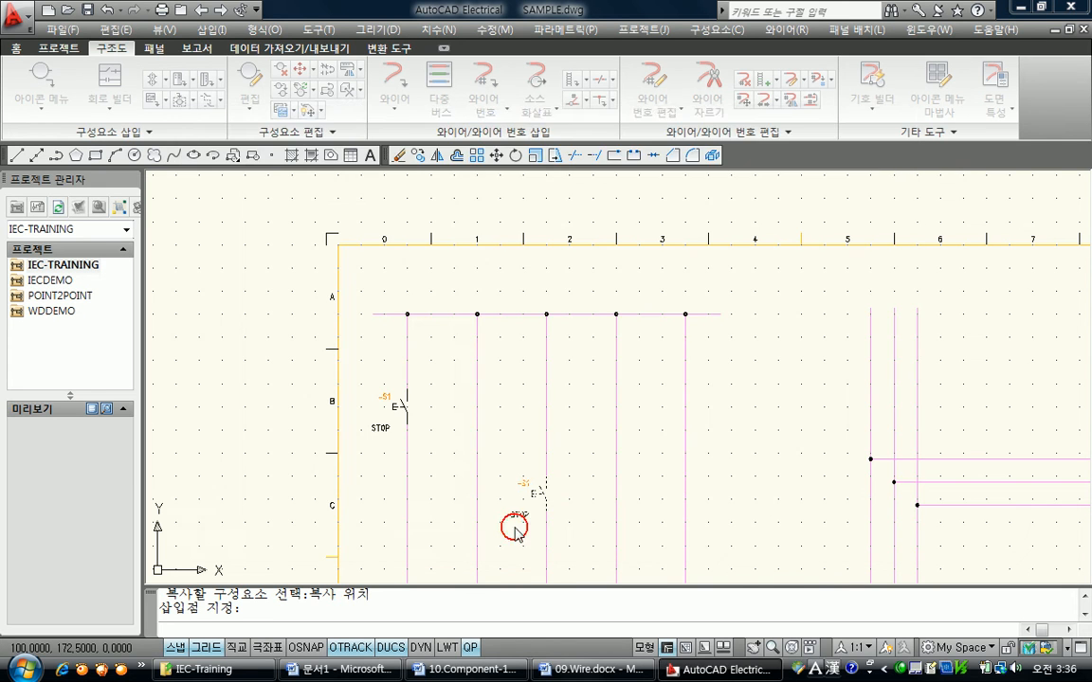
Step: Copy the START push button onto the fourth vertical wire, accepting its component data as offered
key(Return)
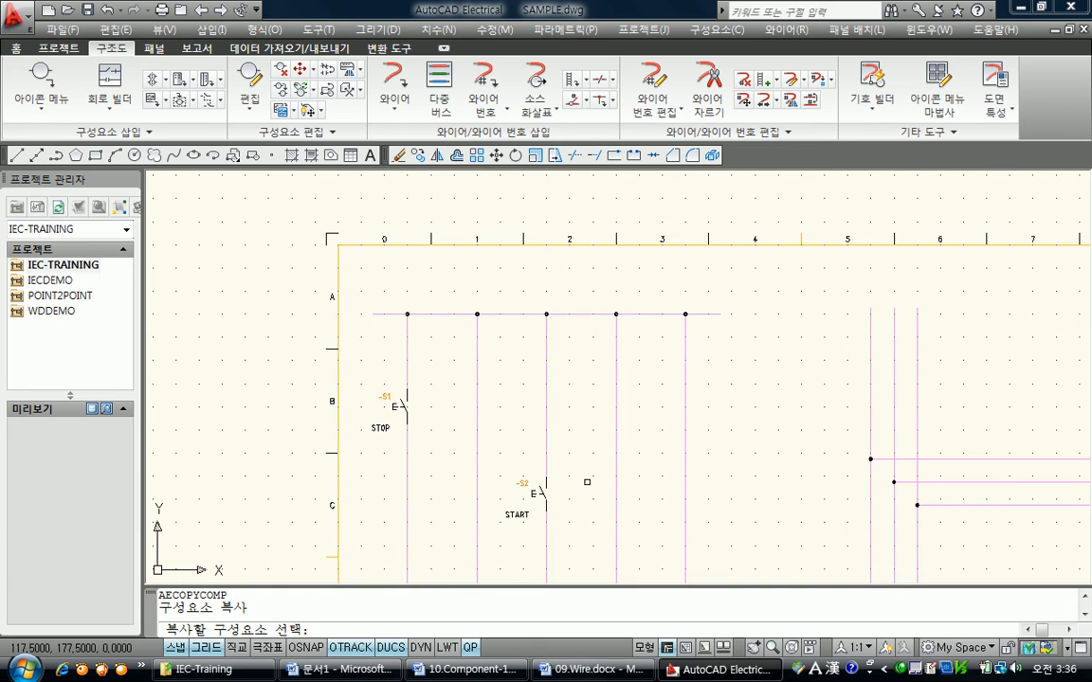
click(537, 492)
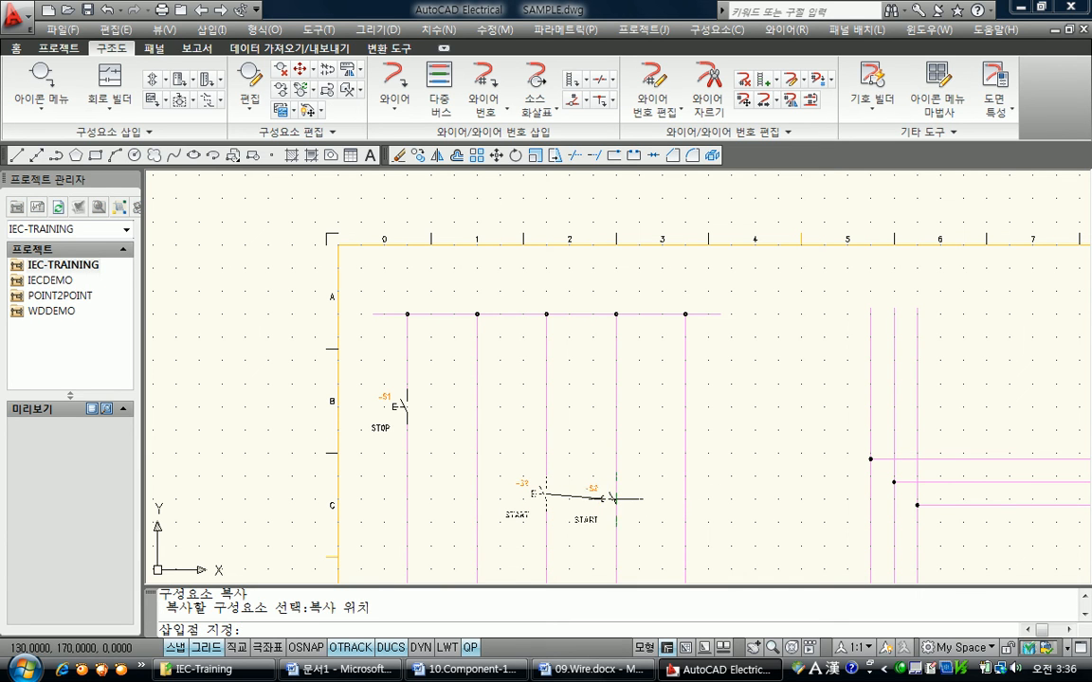
click(623, 509)
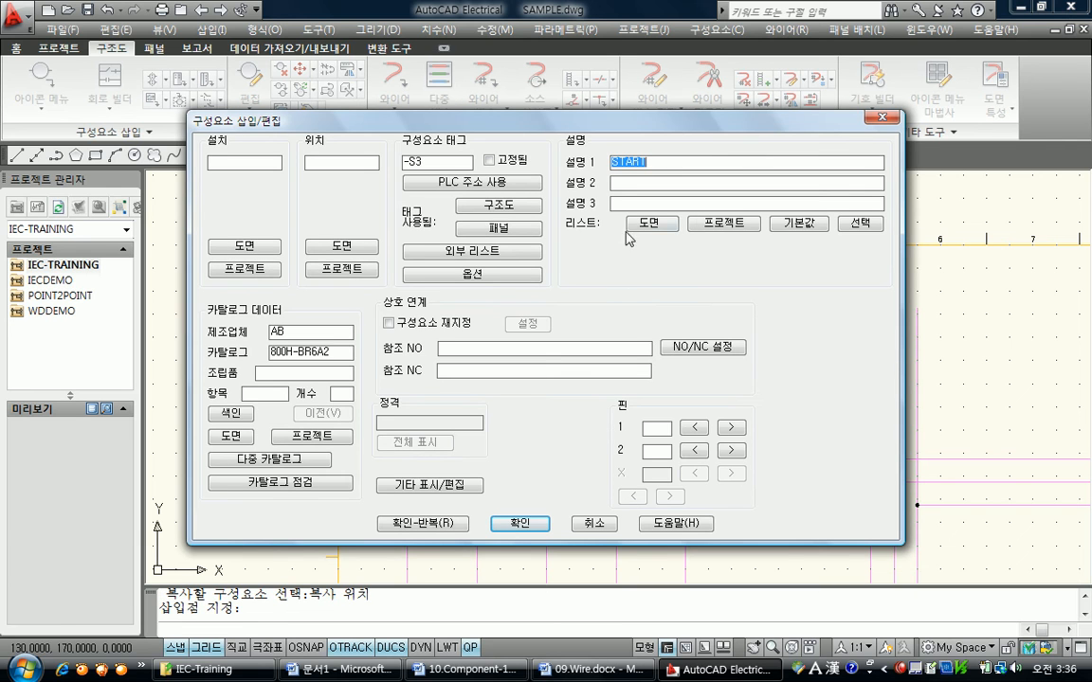
click(518, 525)
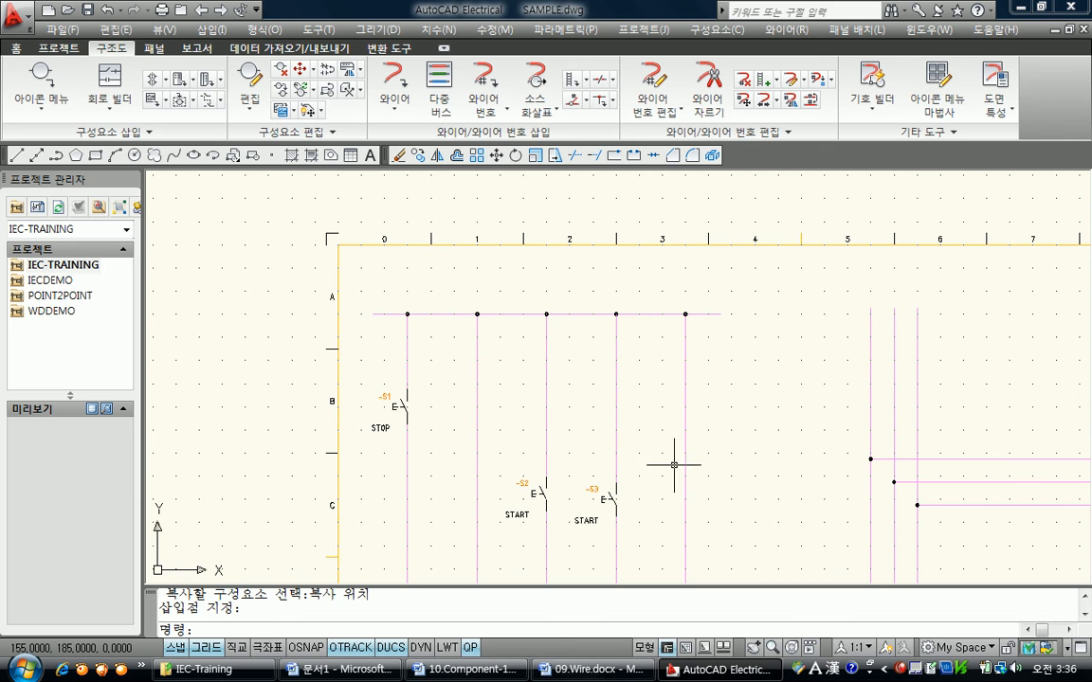
Step: Edit the push button on the fourth vertical wire and set its description to ENG. STOP
middle_drag(690, 422, 726, 349)
scroll(712, 369, up, 2)
middle_drag(655, 427, 663, 413)
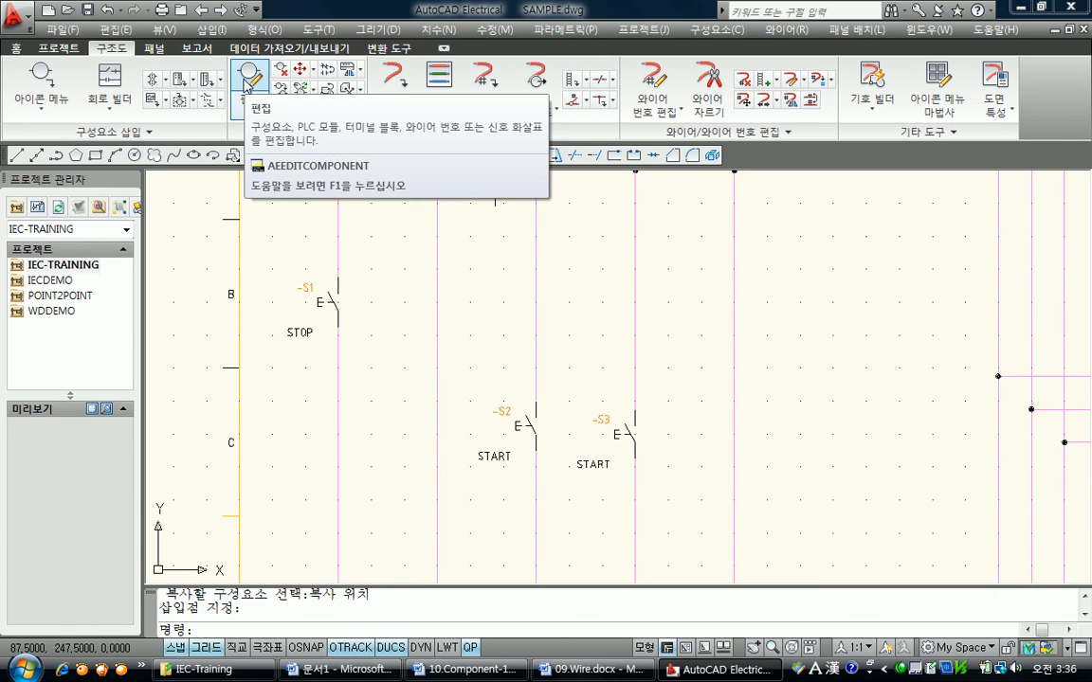
click(245, 82)
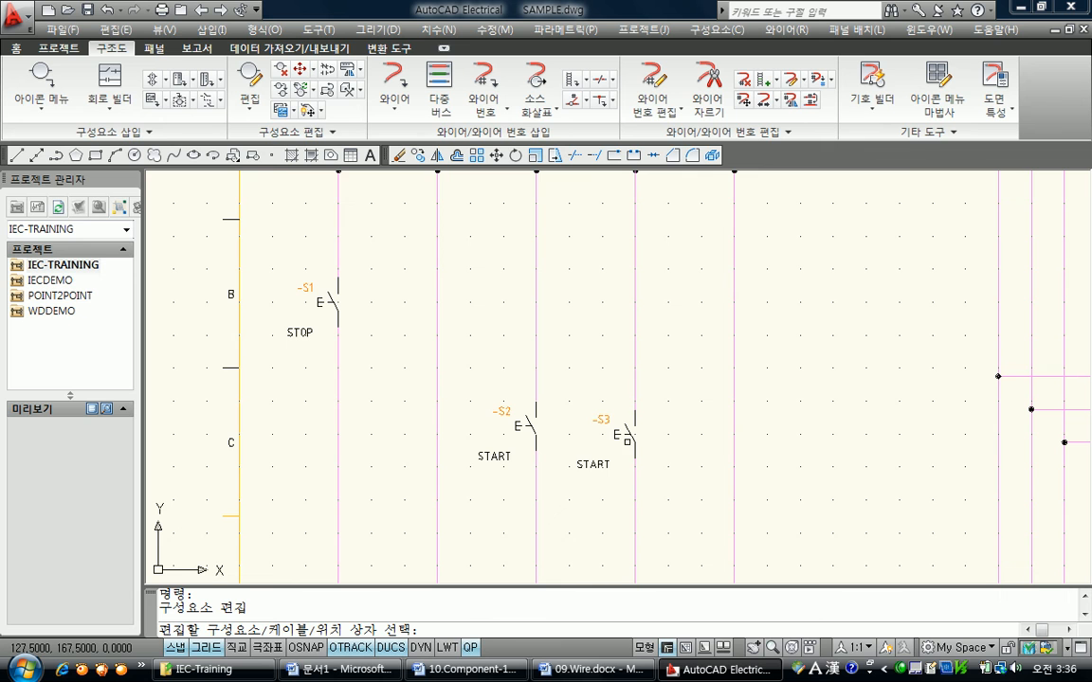
click(626, 432)
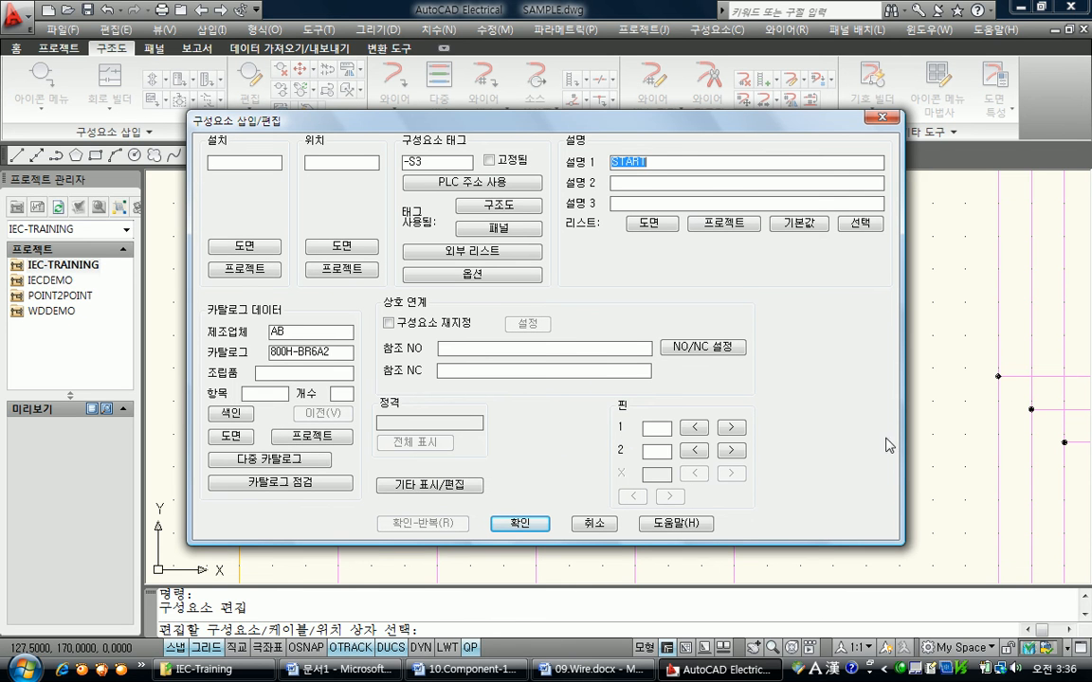
text(에)
click(612, 183)
click(518, 524)
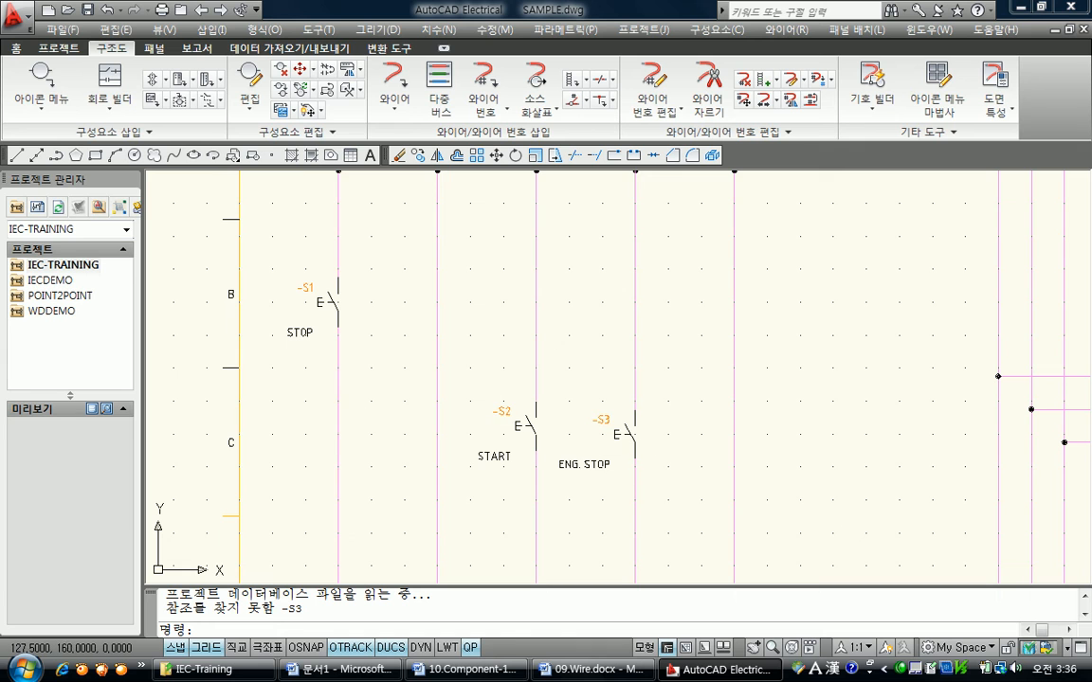
Step: Scoot the START push button down along the third vertical wire into row D
scroll(714, 456, down, 3)
middle_drag(713, 456, 686, 489)
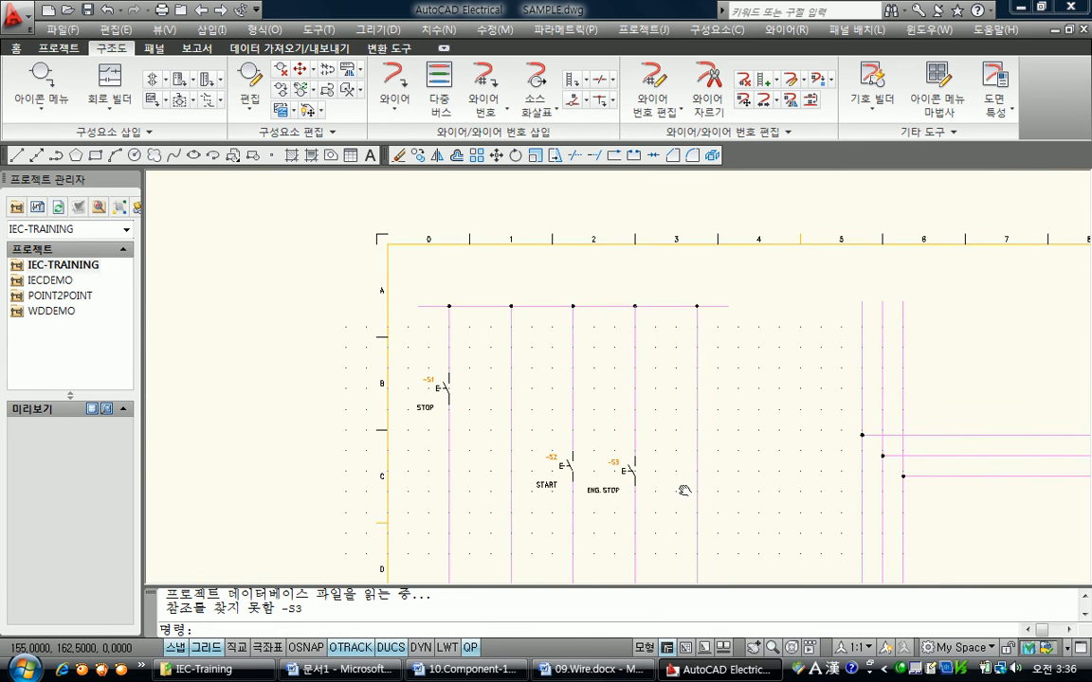
scroll(686, 489, up, 2)
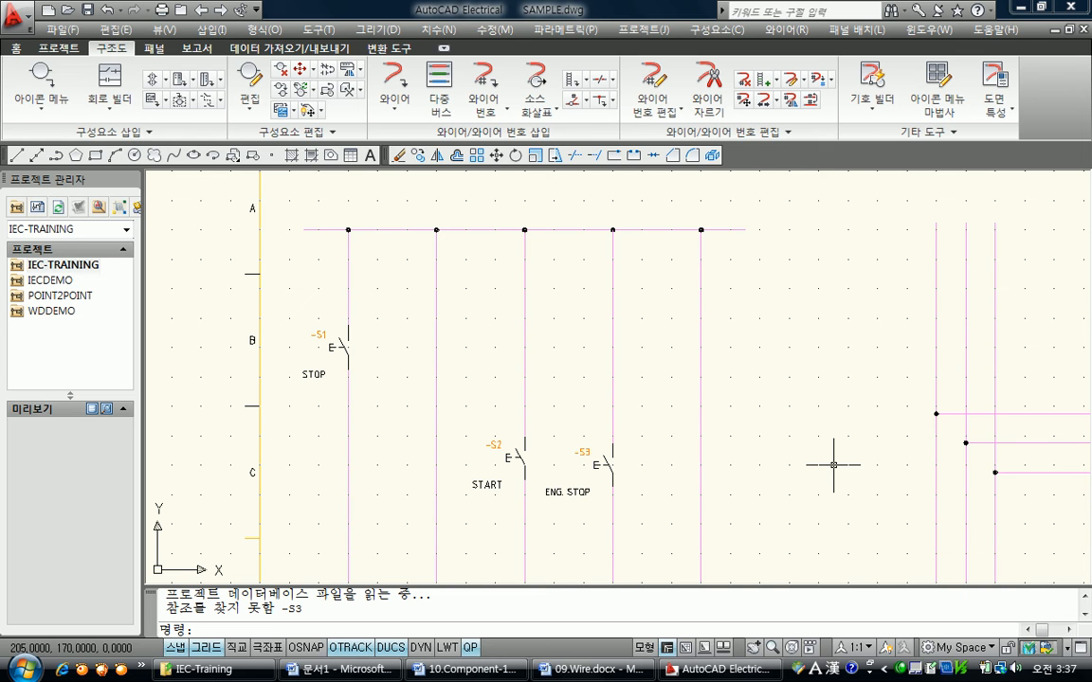
scroll(507, 412, down, 3)
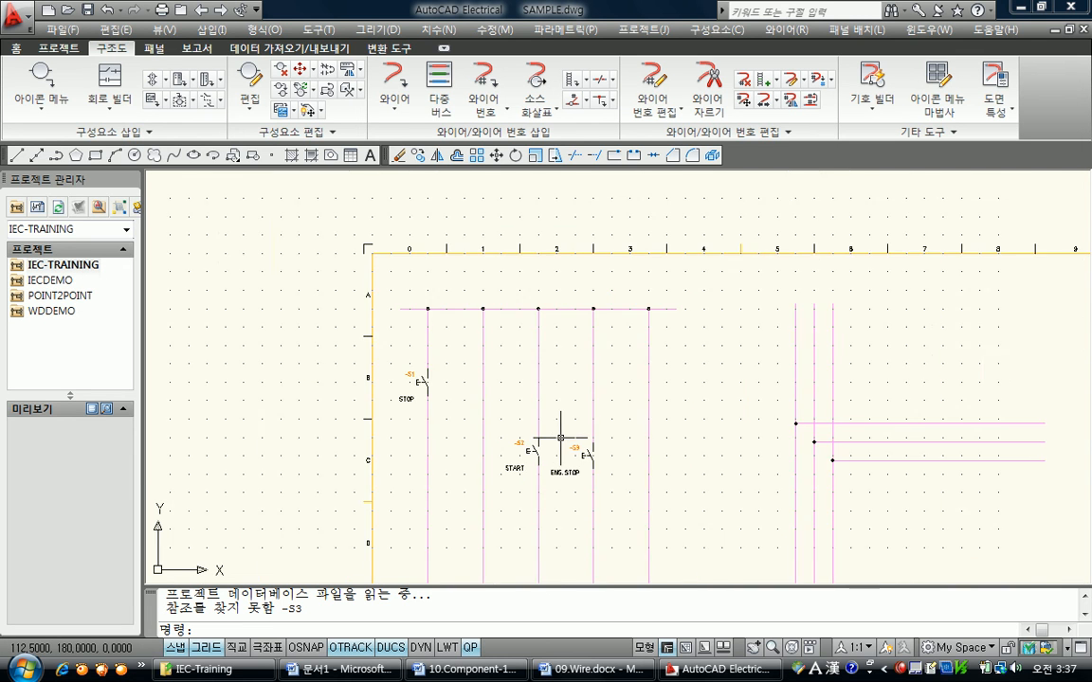
middle_drag(512, 394, 453, 397)
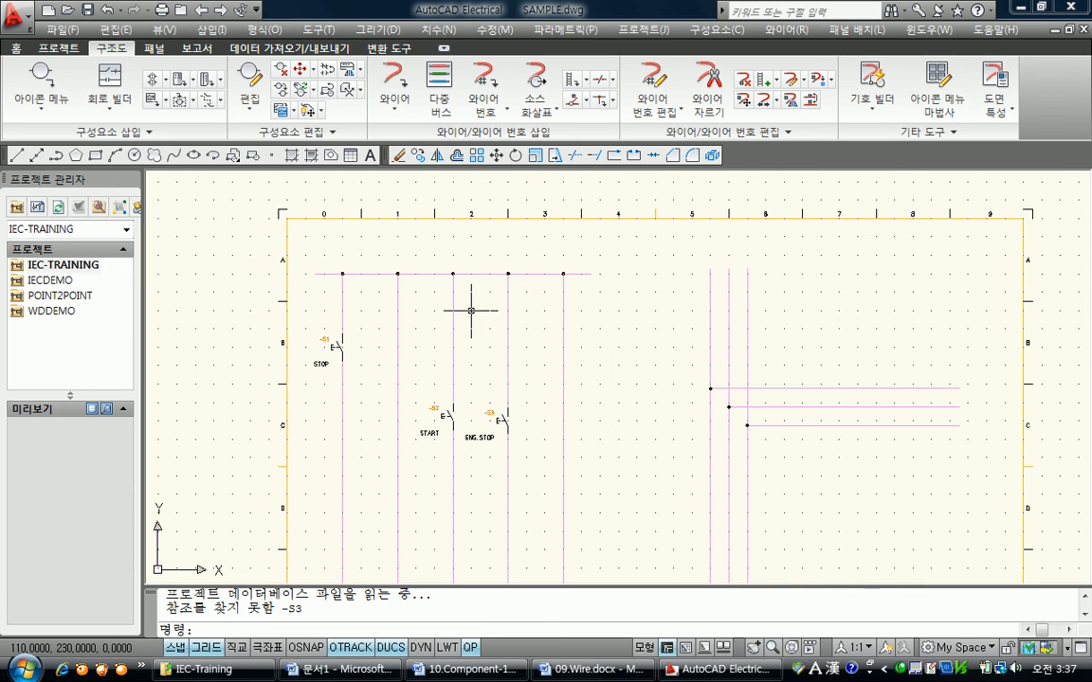
click(300, 69)
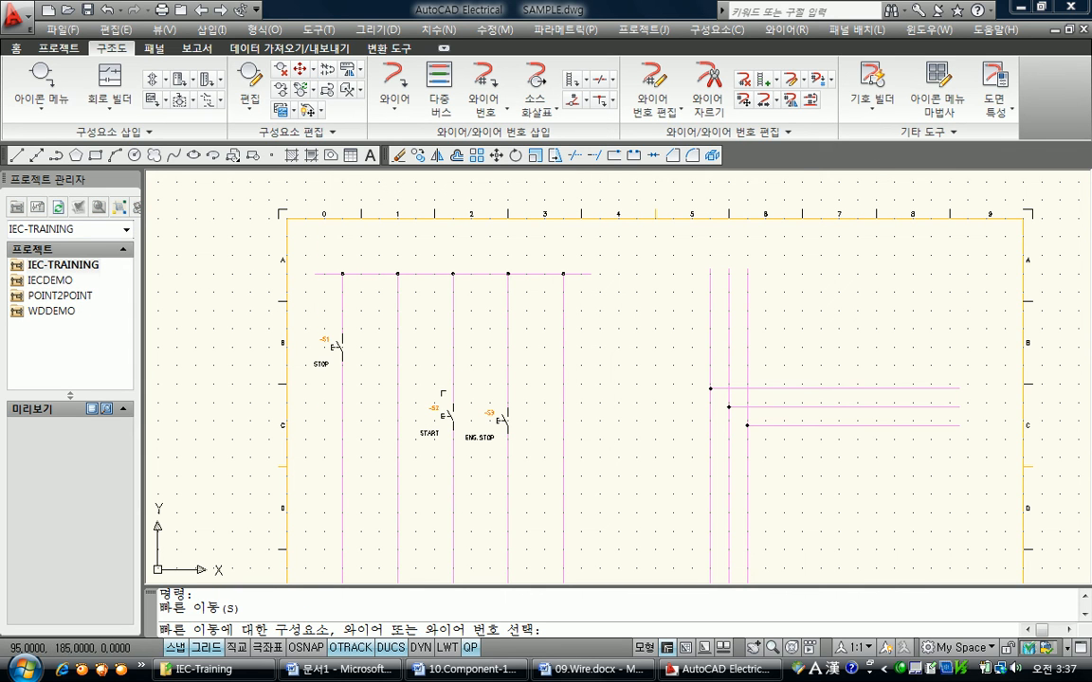
click(453, 414)
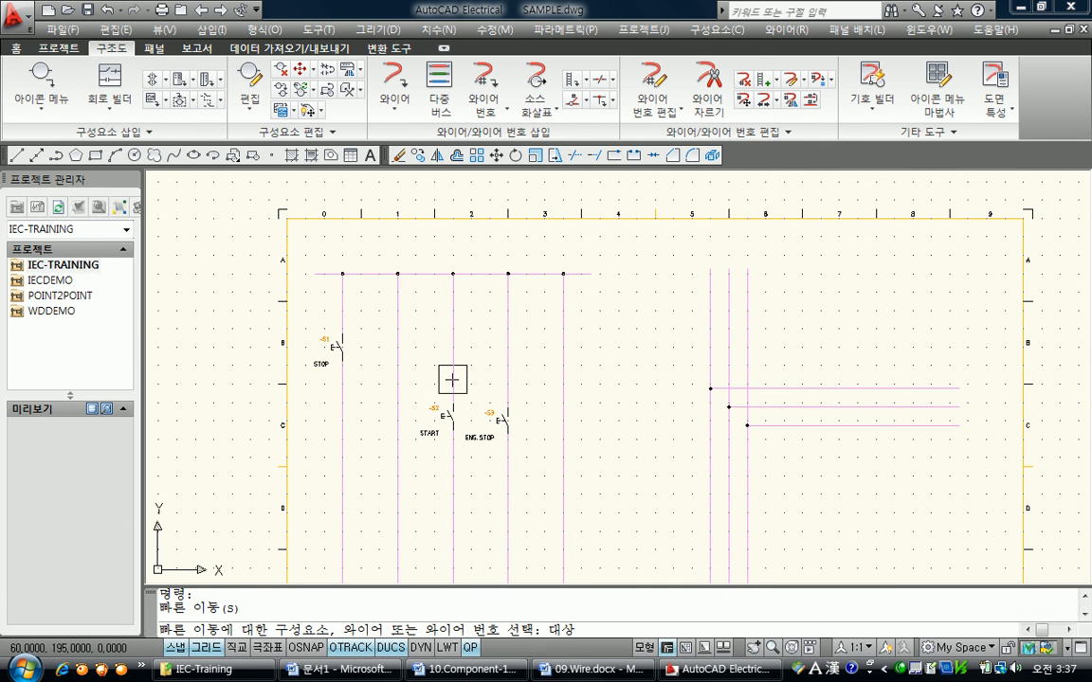
click(452, 490)
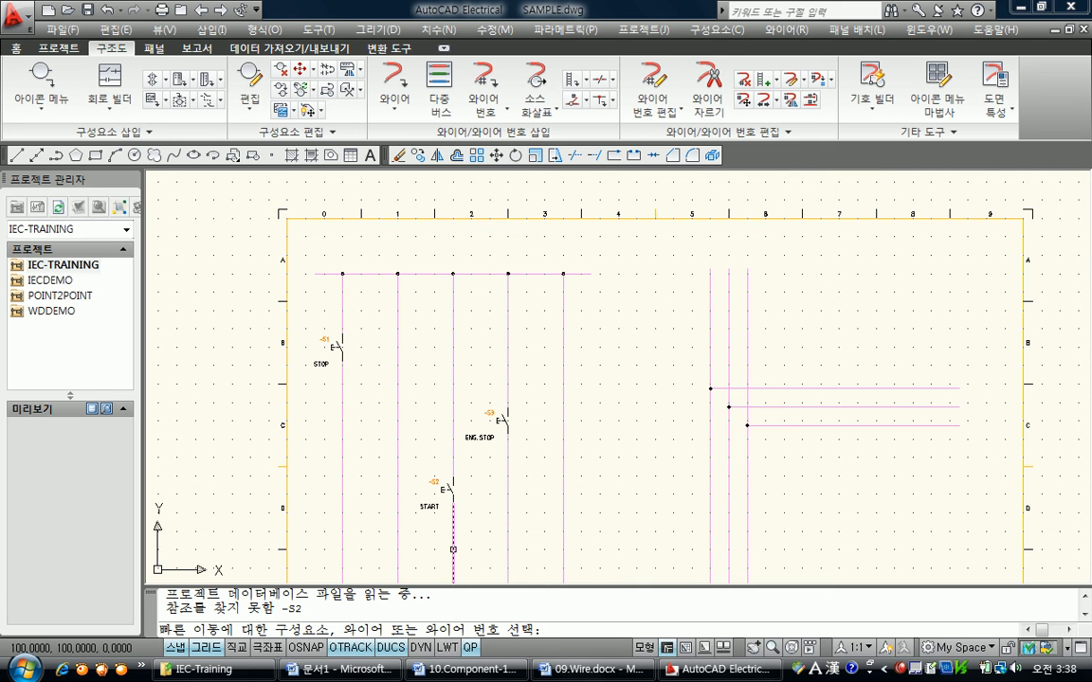
key(Escape)
Step: Move the ENG. STOP push button from the fourth vertical wire onto the fifth vertical wire in row B
scroll(499, 436, up, 2)
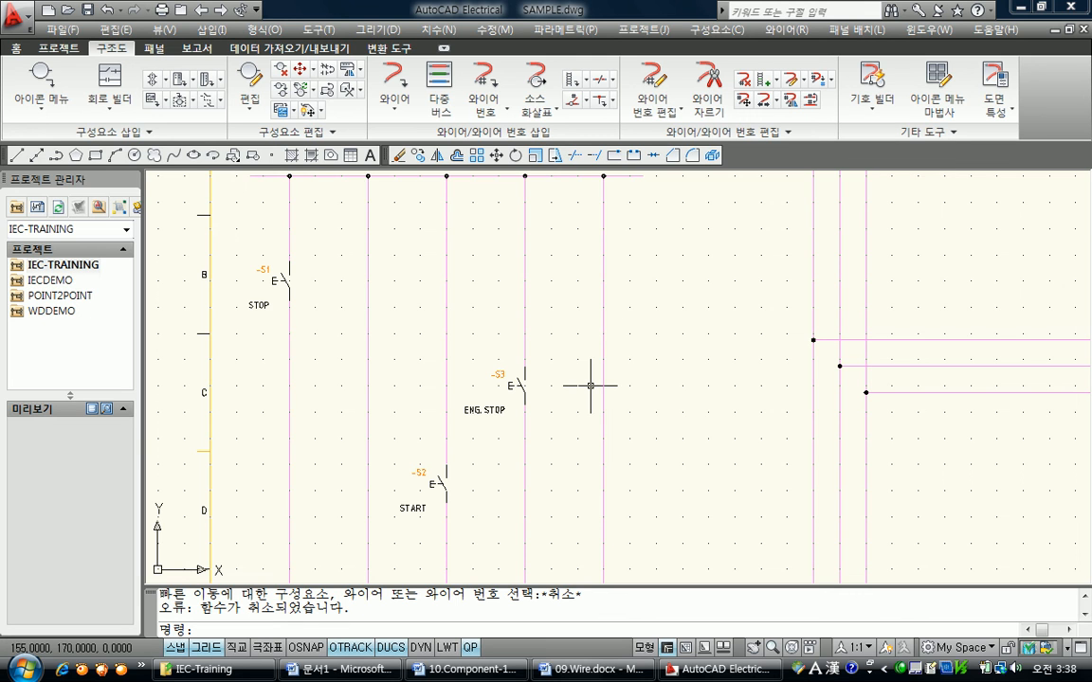
click(313, 75)
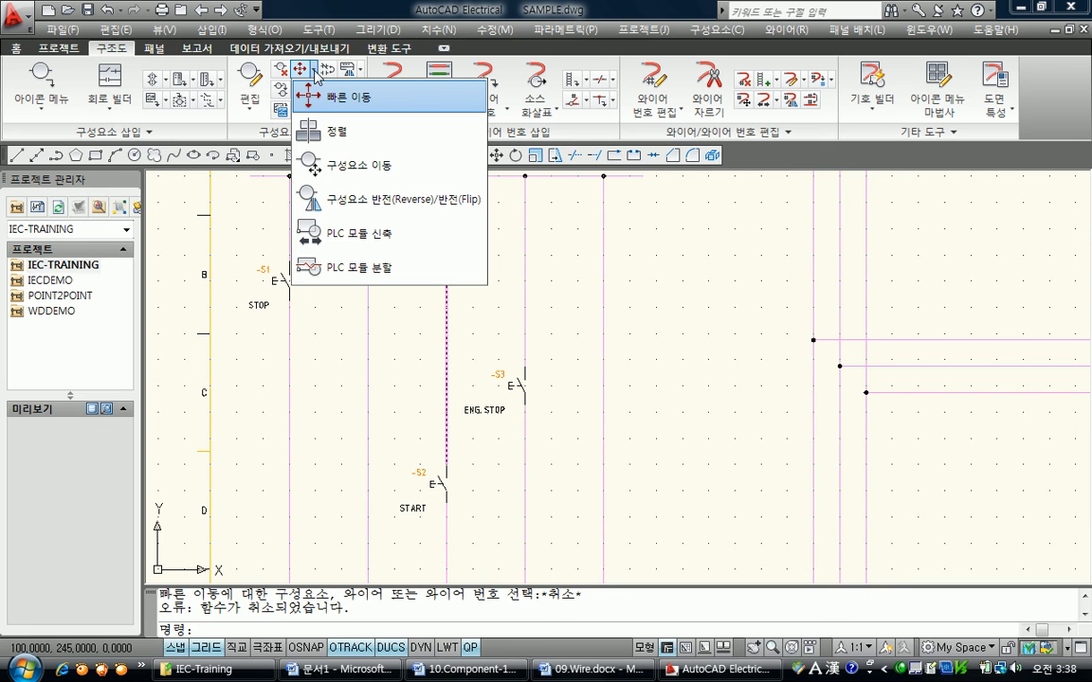
click(344, 176)
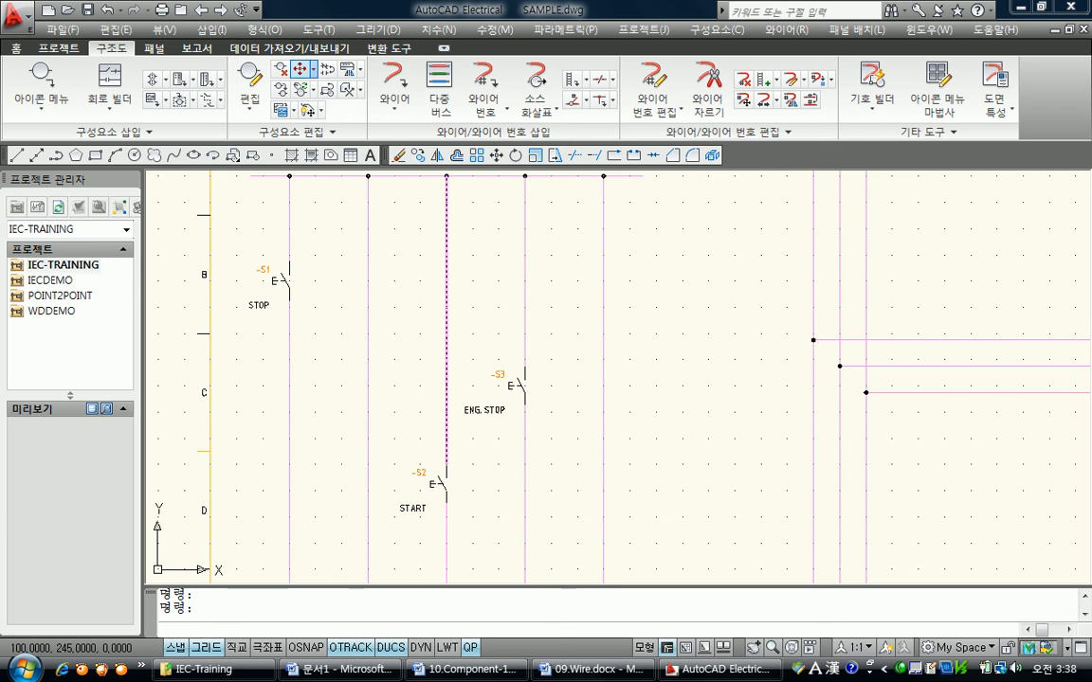
click(517, 384)
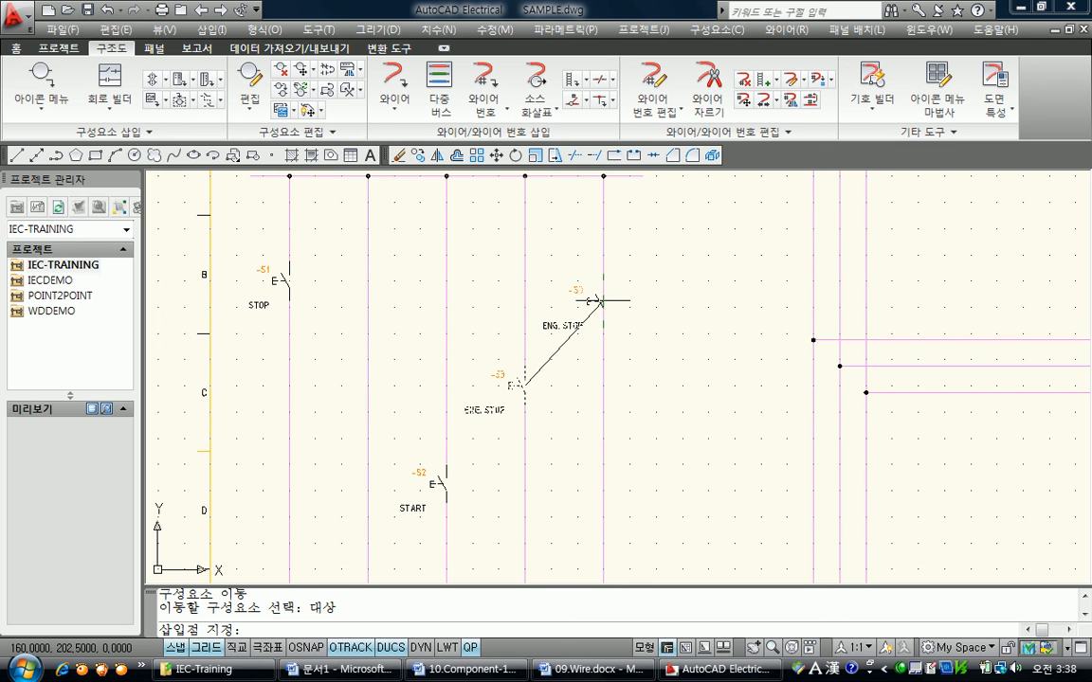
click(595, 301)
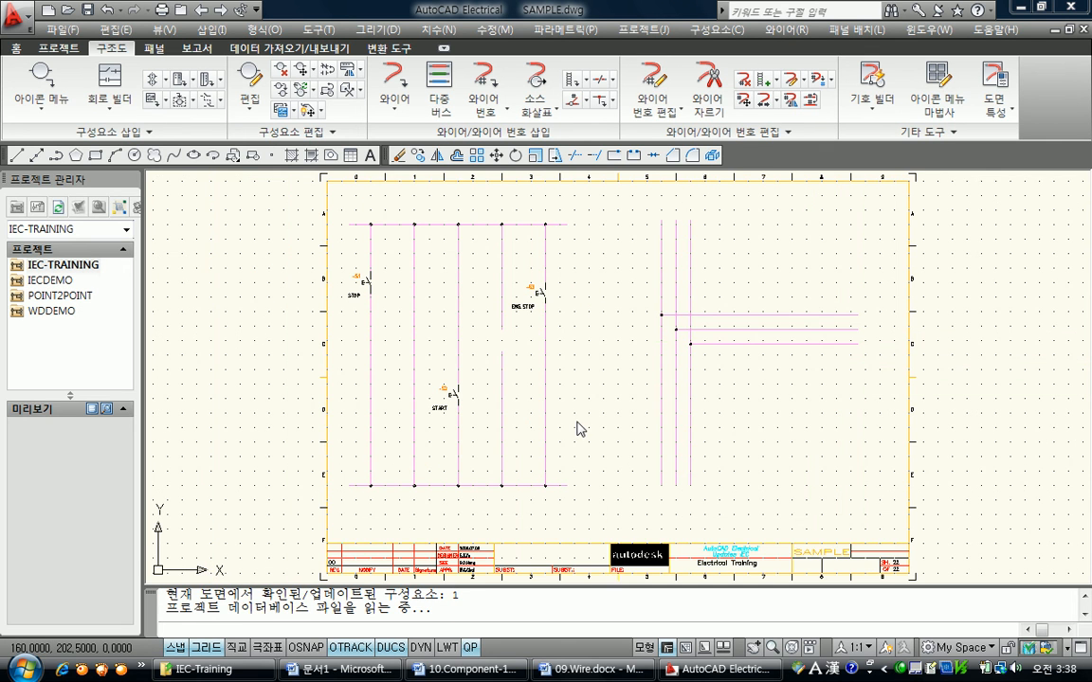
Step: Align the START and ENG. STOP push buttons horizontally with the STOP push button
scroll(471, 283, up, 3)
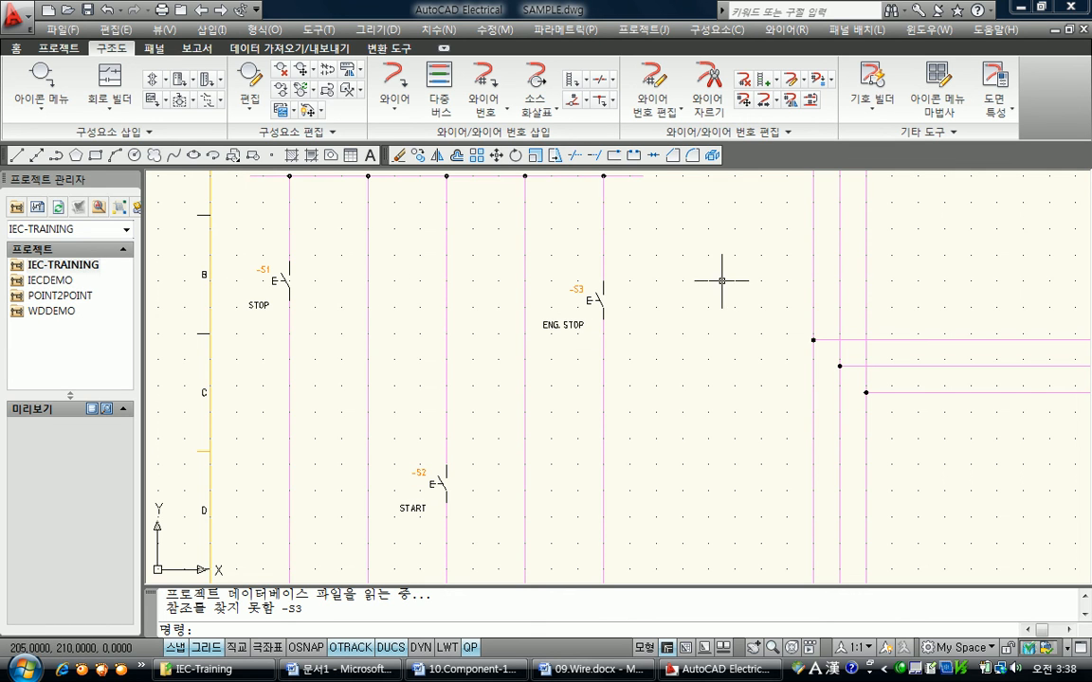
click(312, 71)
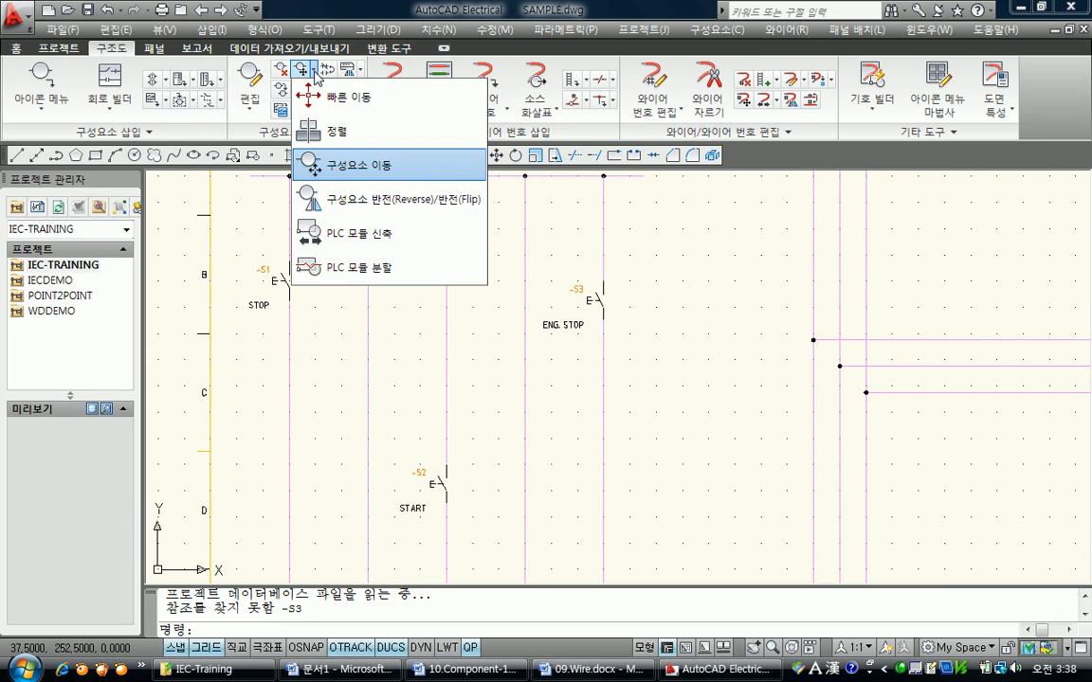
click(360, 135)
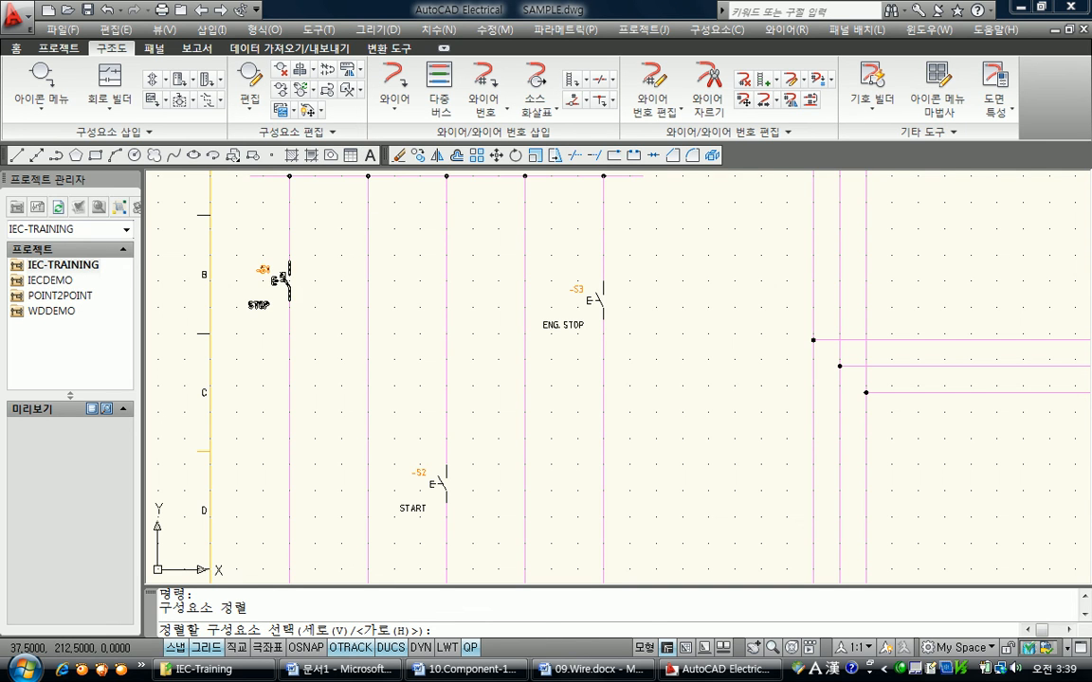
click(292, 279)
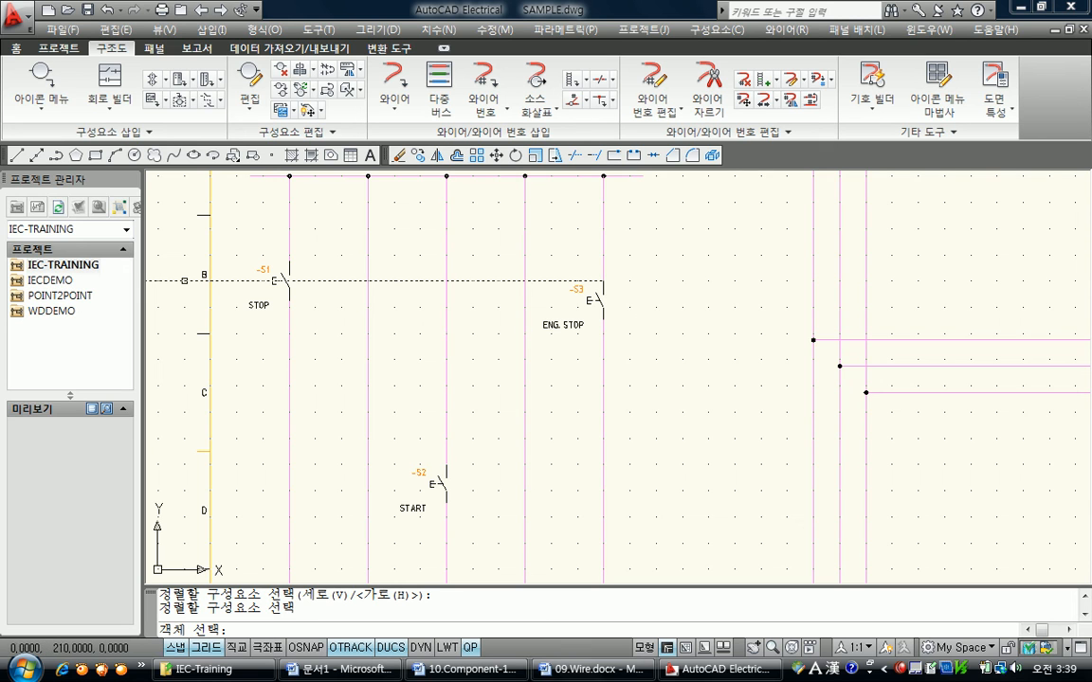
click(434, 483)
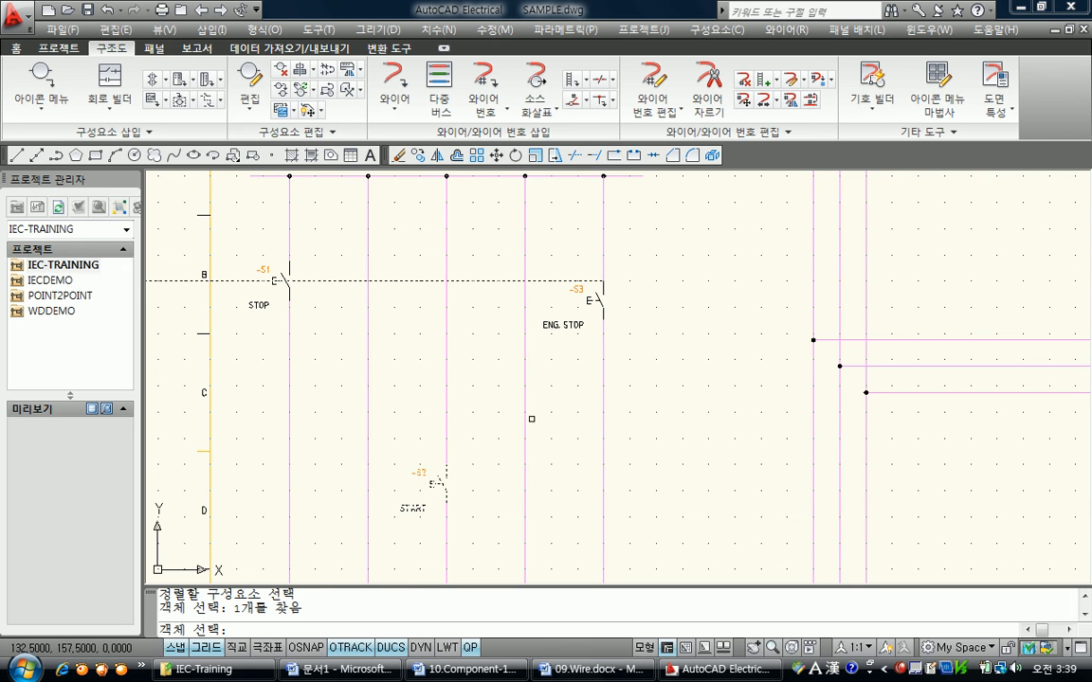
click(595, 299)
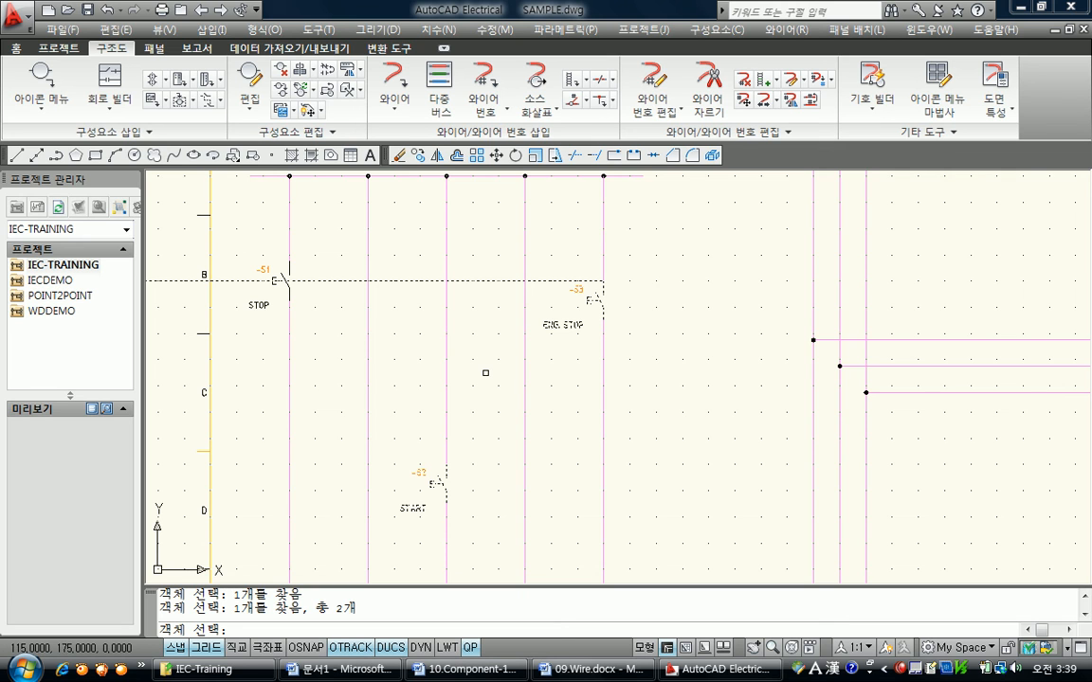
key(Return)
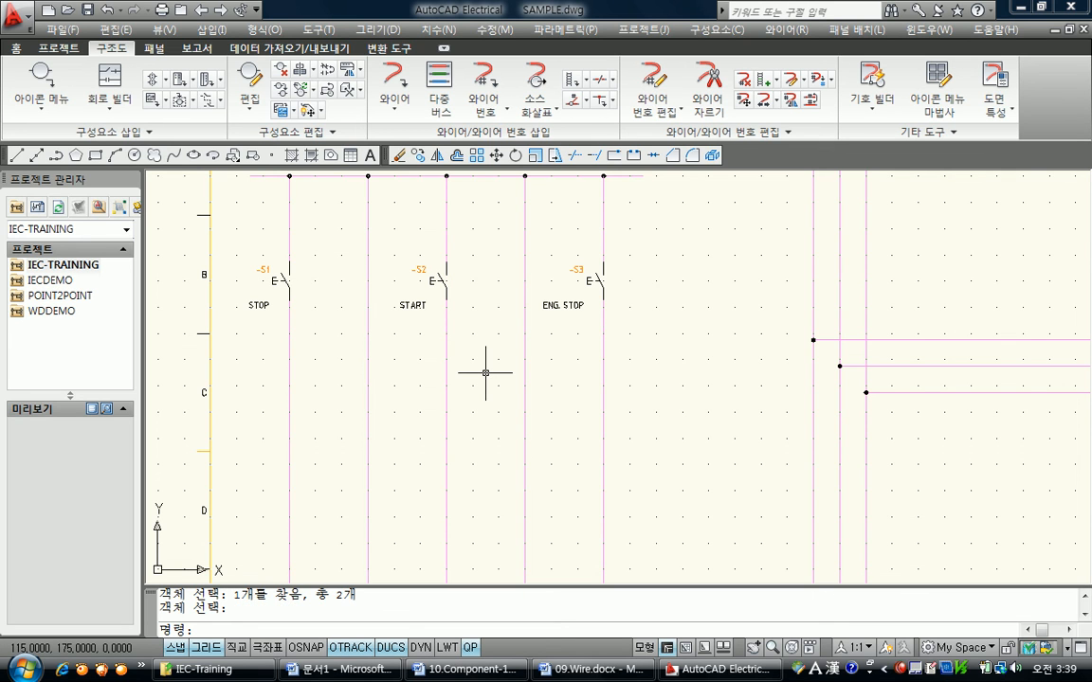